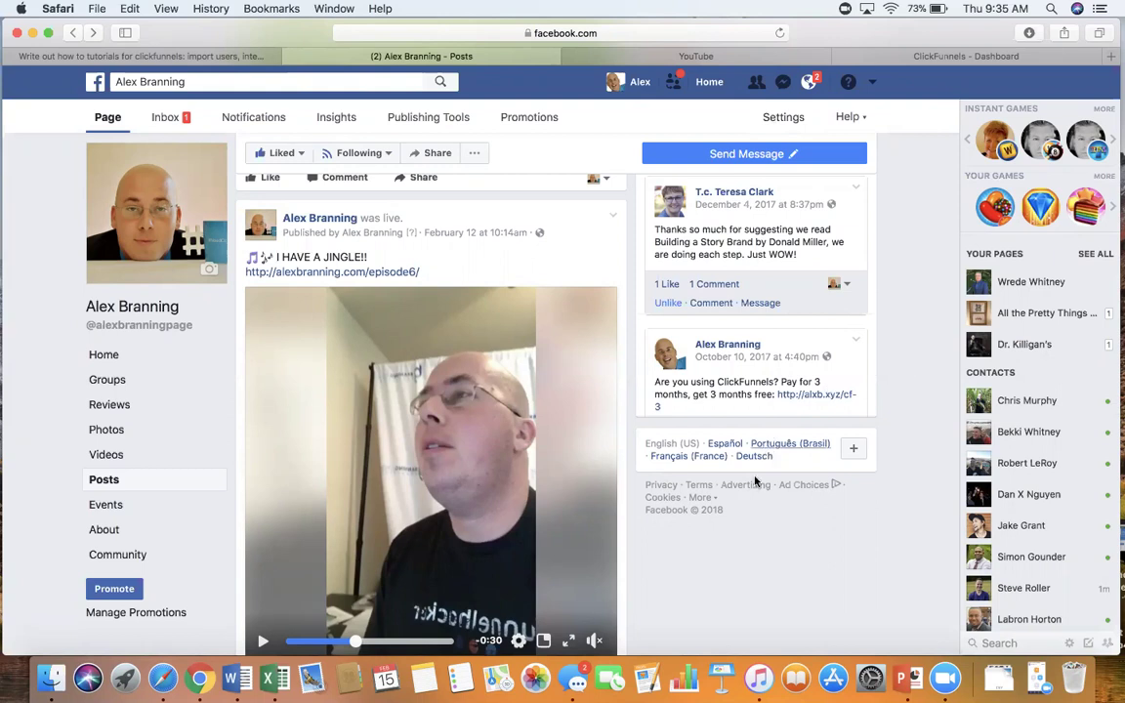
Open the "I HAVE A JINGLE!!" live video from the Facebook page's posts and download it
scroll(699, 553, down, 1)
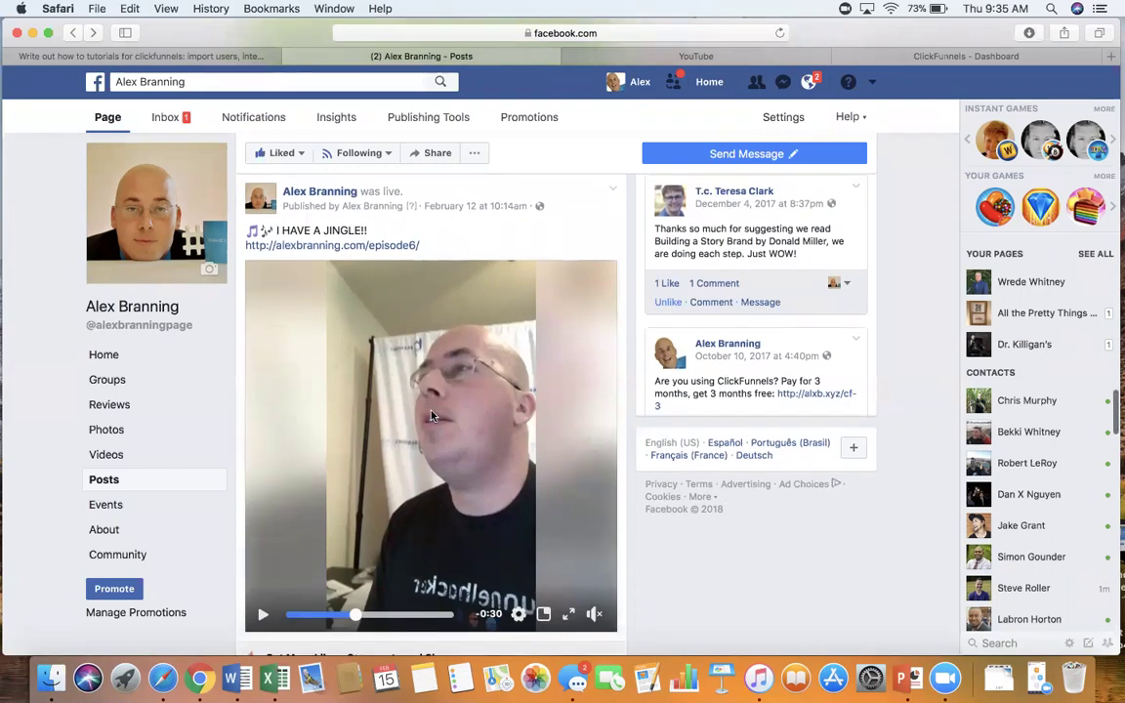
scroll(433, 415, up, 1)
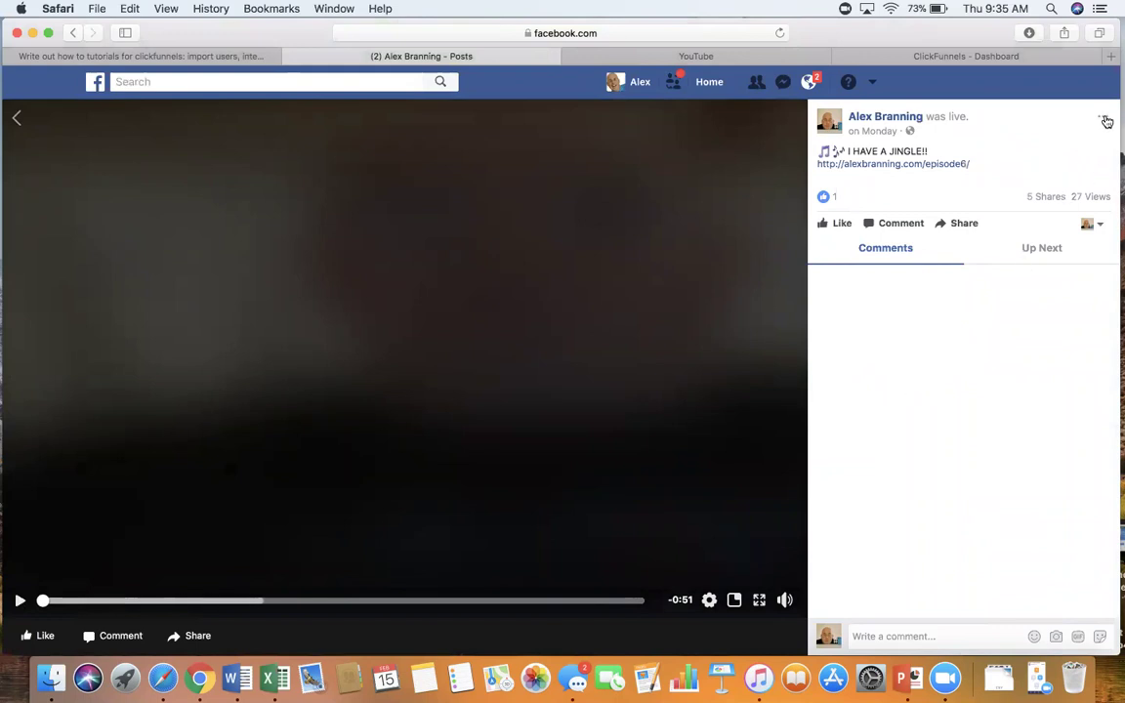
click(1103, 118)
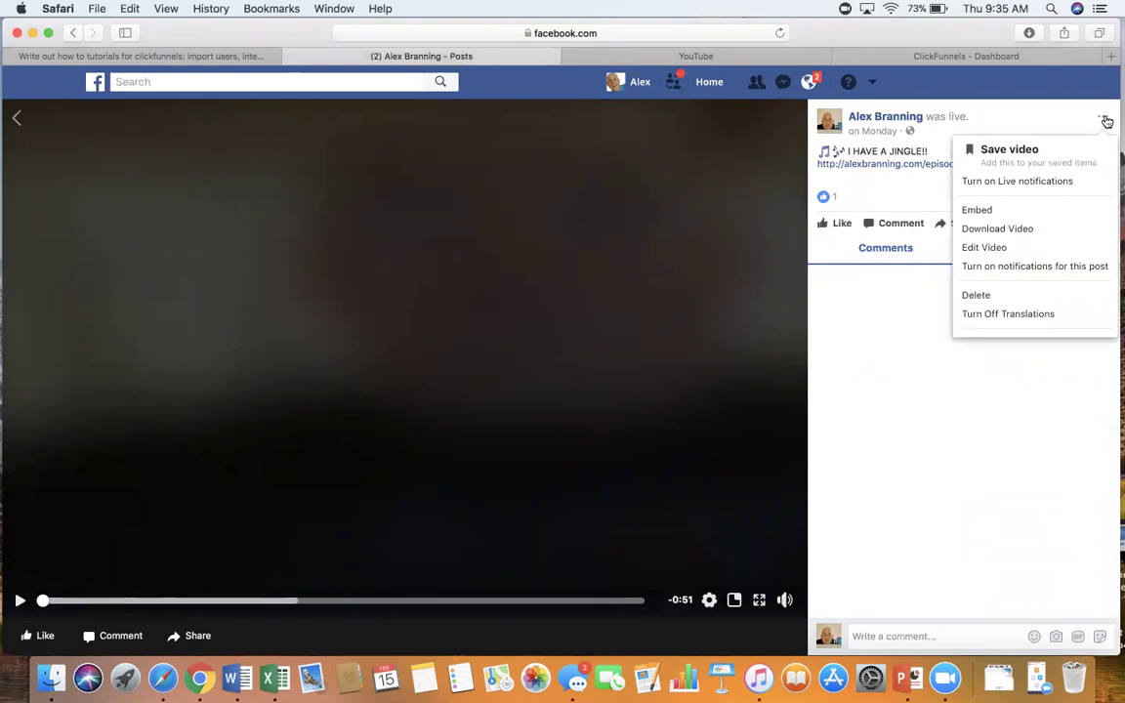
click(1011, 231)
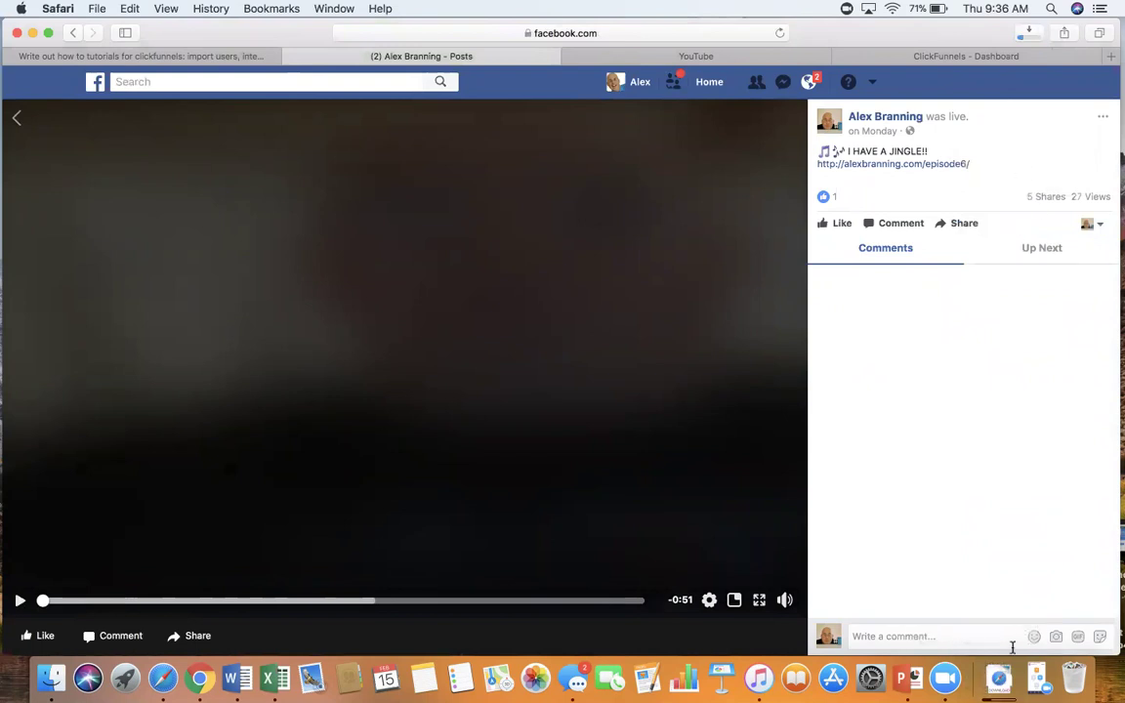
Switch to YouTube and upload the newly downloaded MP4 video from the Downloads folder
click(720, 61)
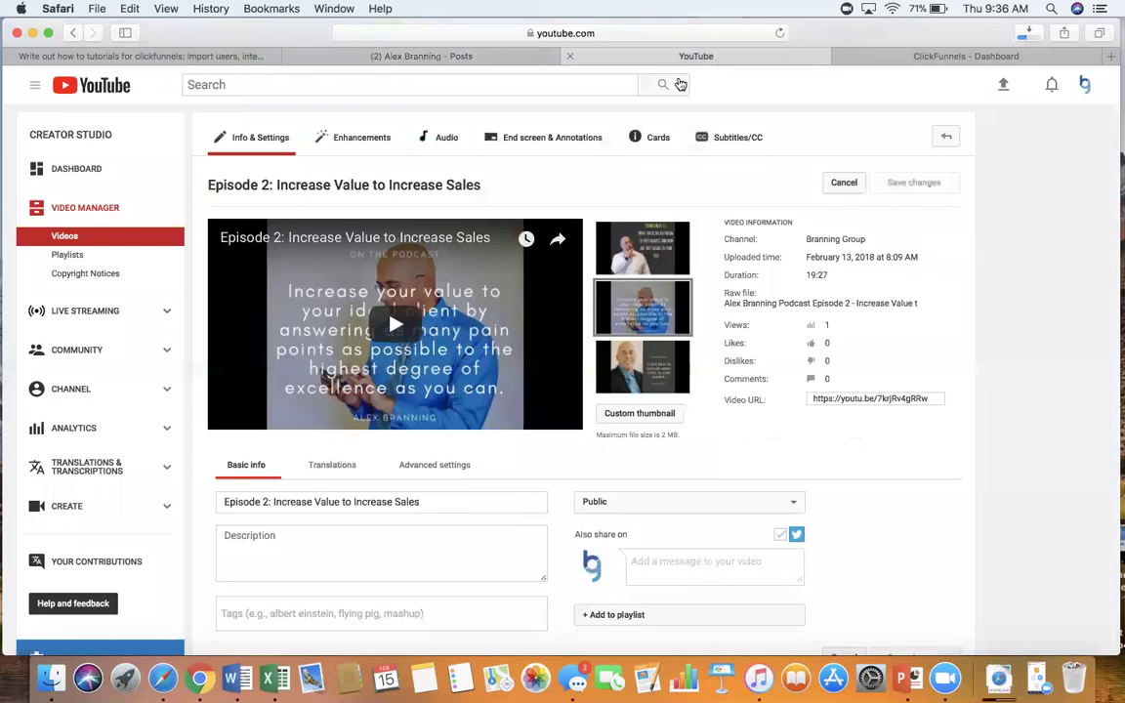
click(64, 233)
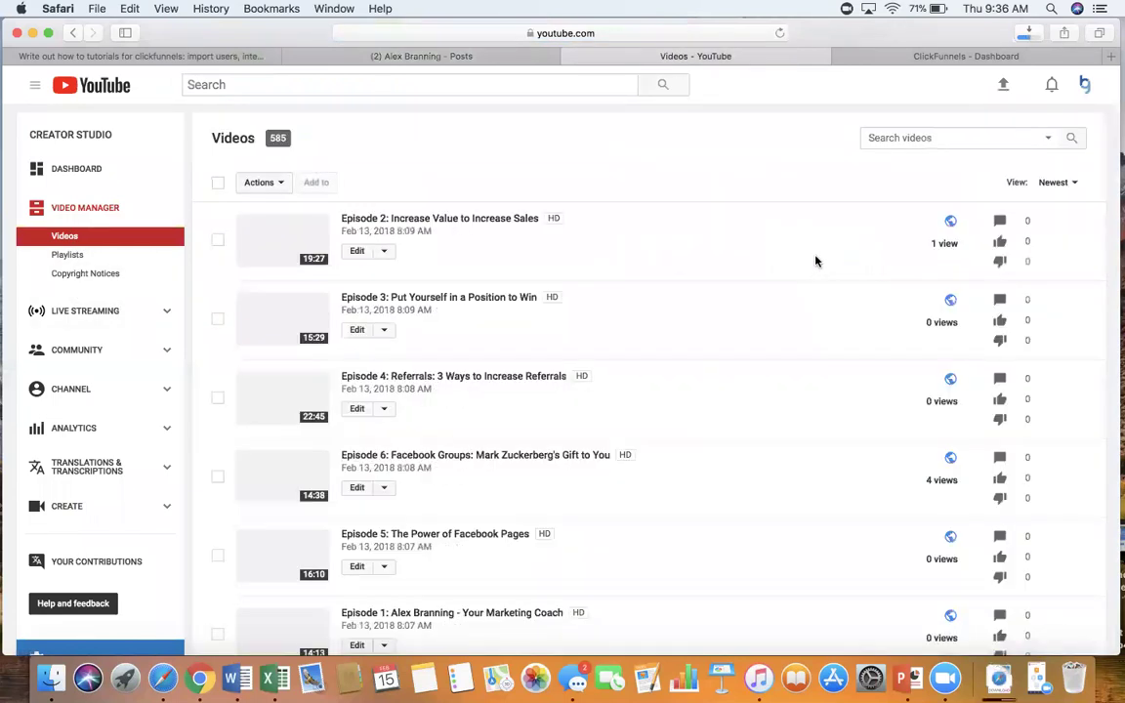
click(1004, 86)
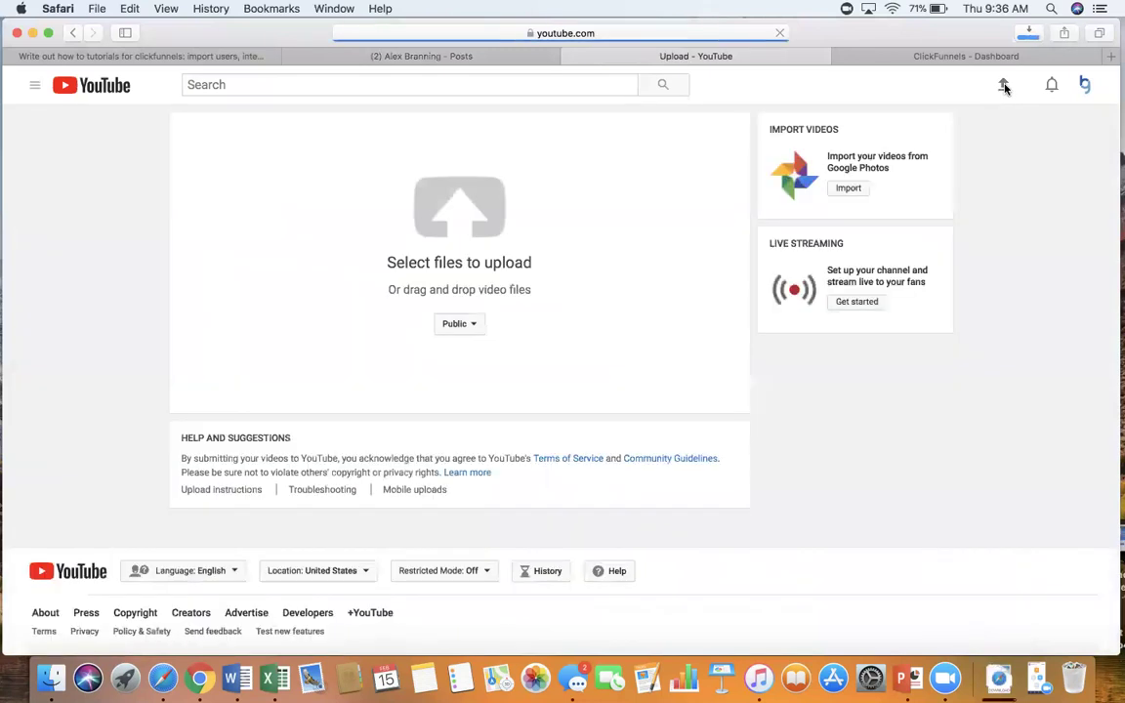
click(460, 240)
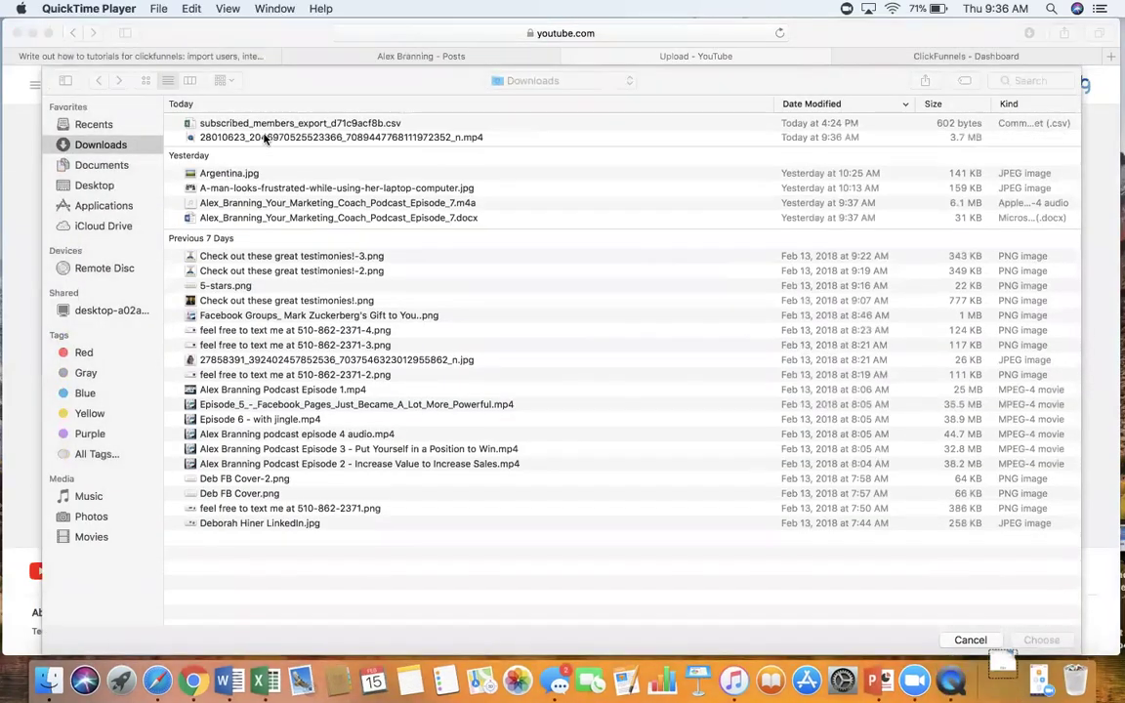
click(50, 114)
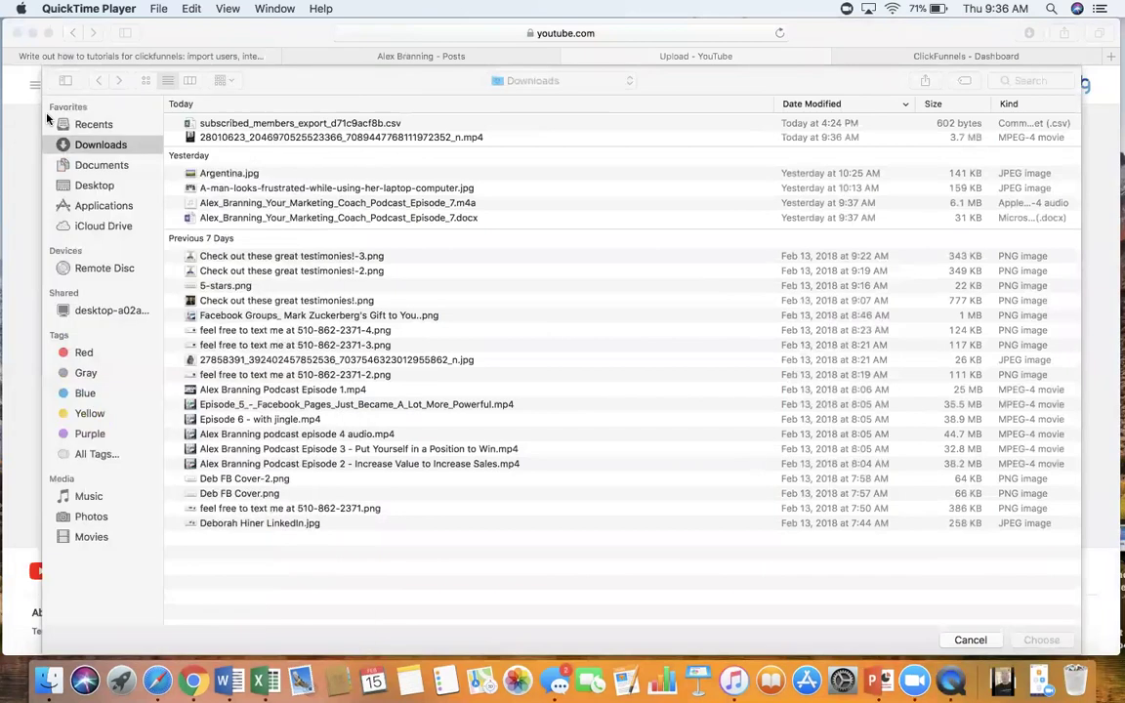
double_click(312, 137)
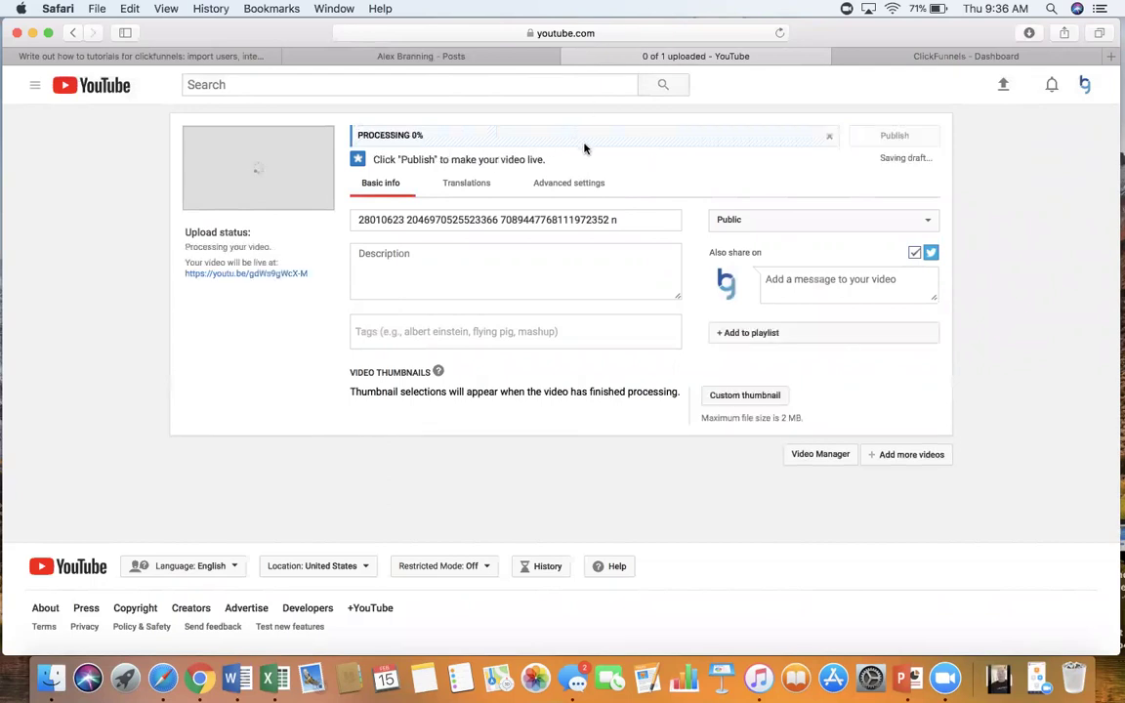
Title the uploaded video "Facebook Live Video" and set its visibility to Unlisted
triple_click(528, 219)
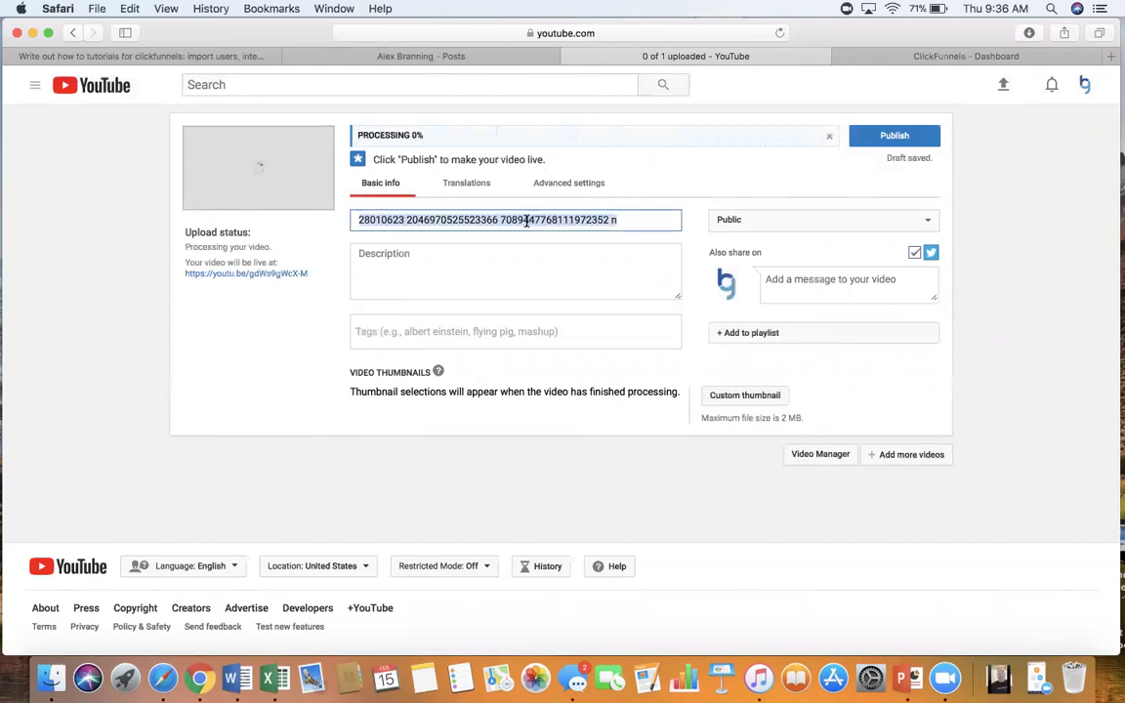
text(F)
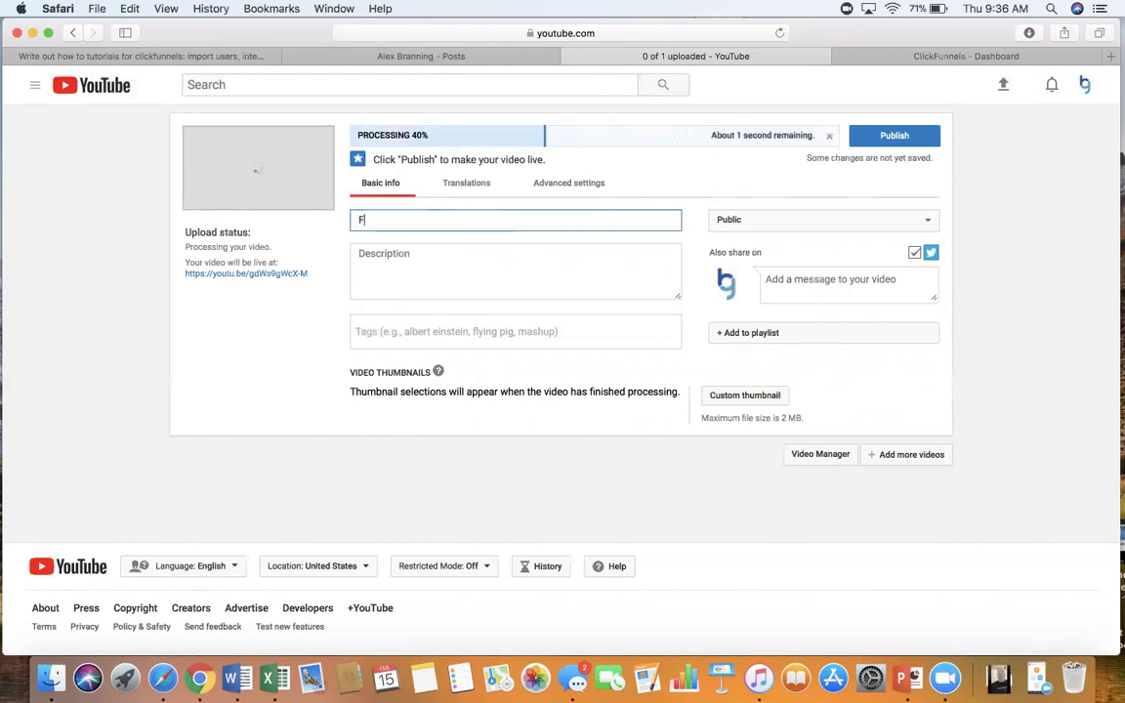
text(acebook Liv)
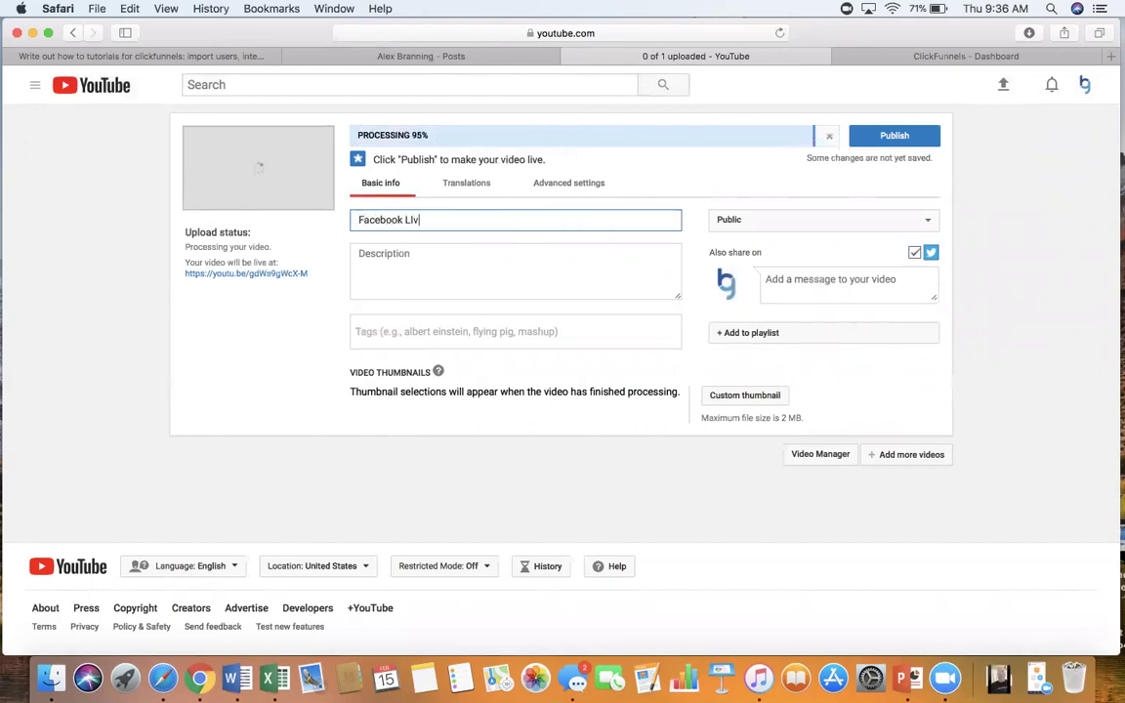
text(e=)
text(e Video)
click(808, 224)
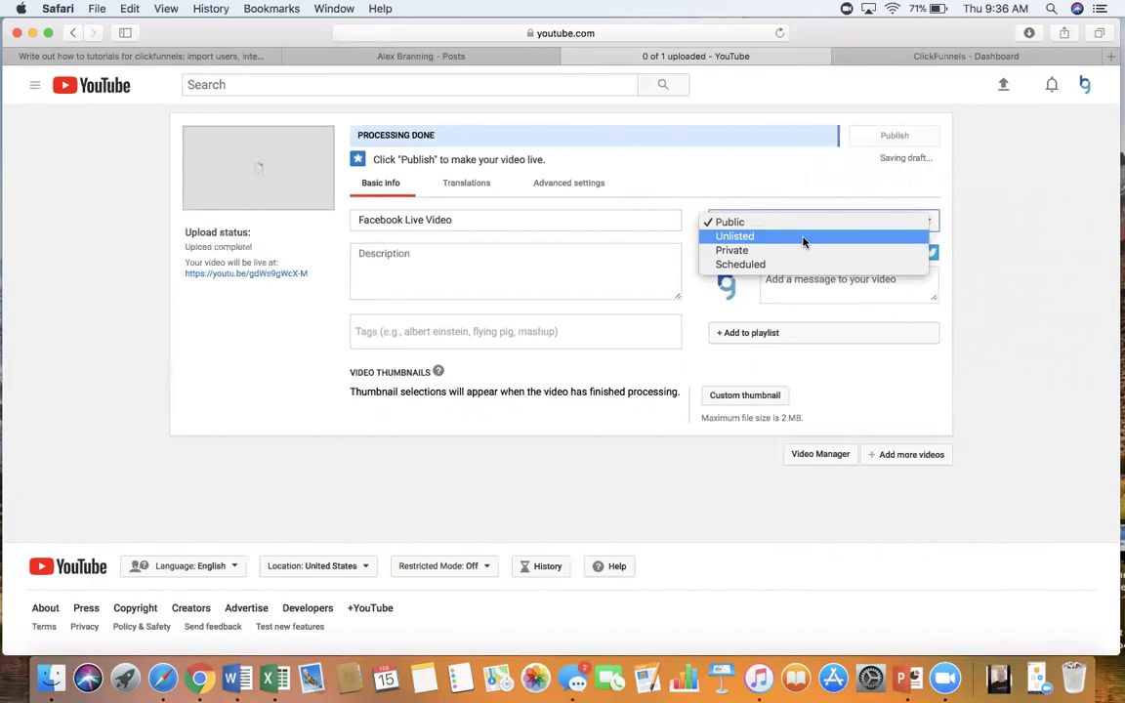
click(804, 237)
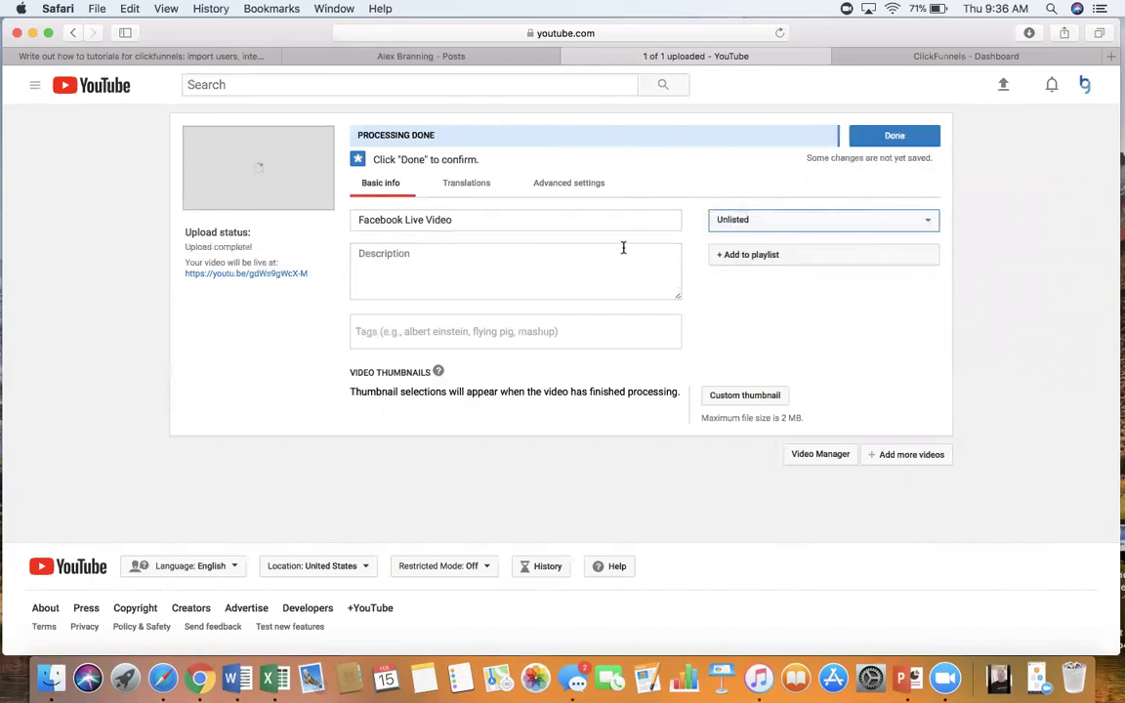
Finish the YouTube upload and display the video's embed code
click(893, 137)
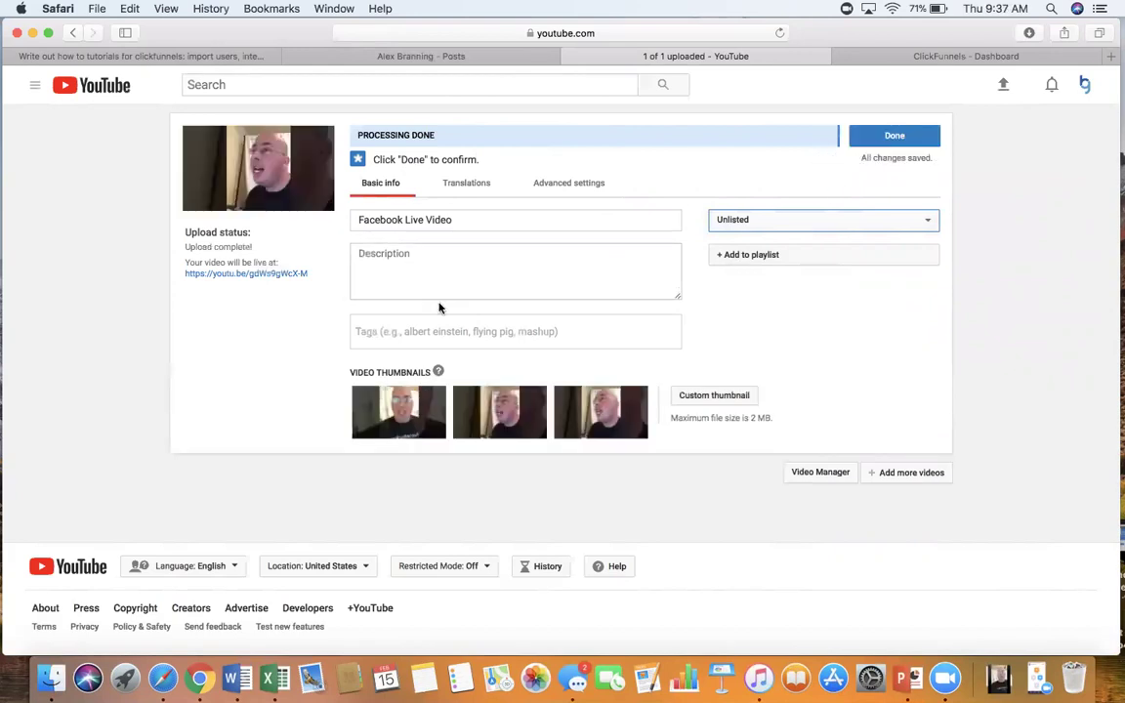
click(901, 143)
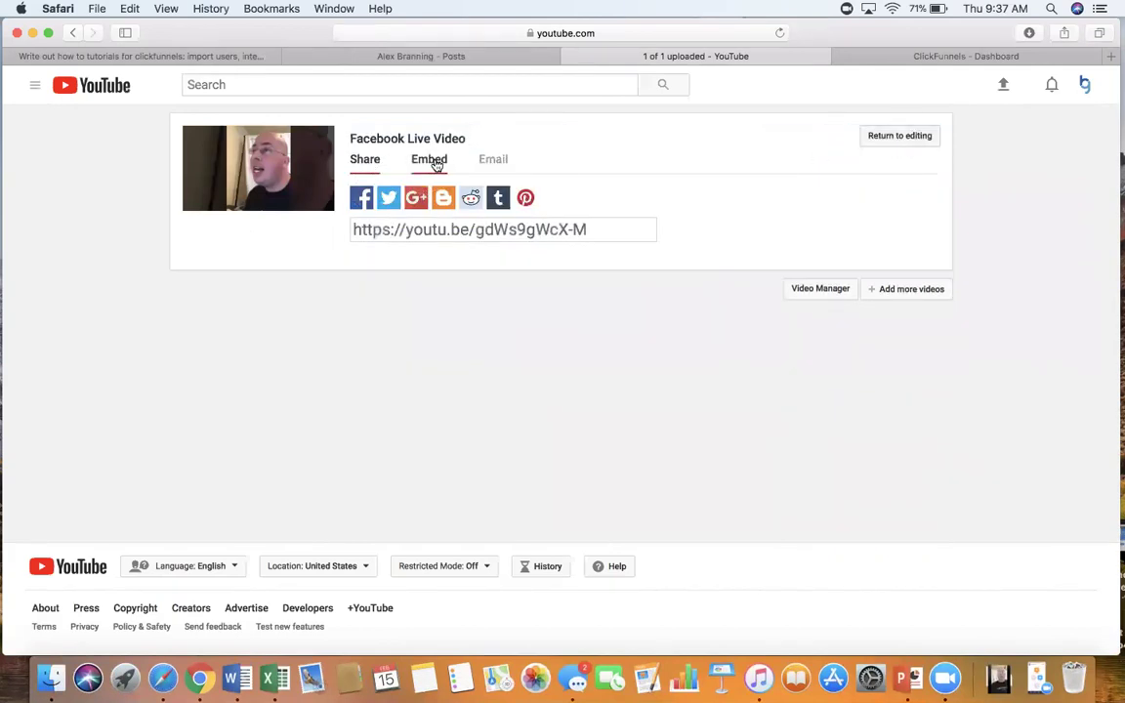
click(429, 159)
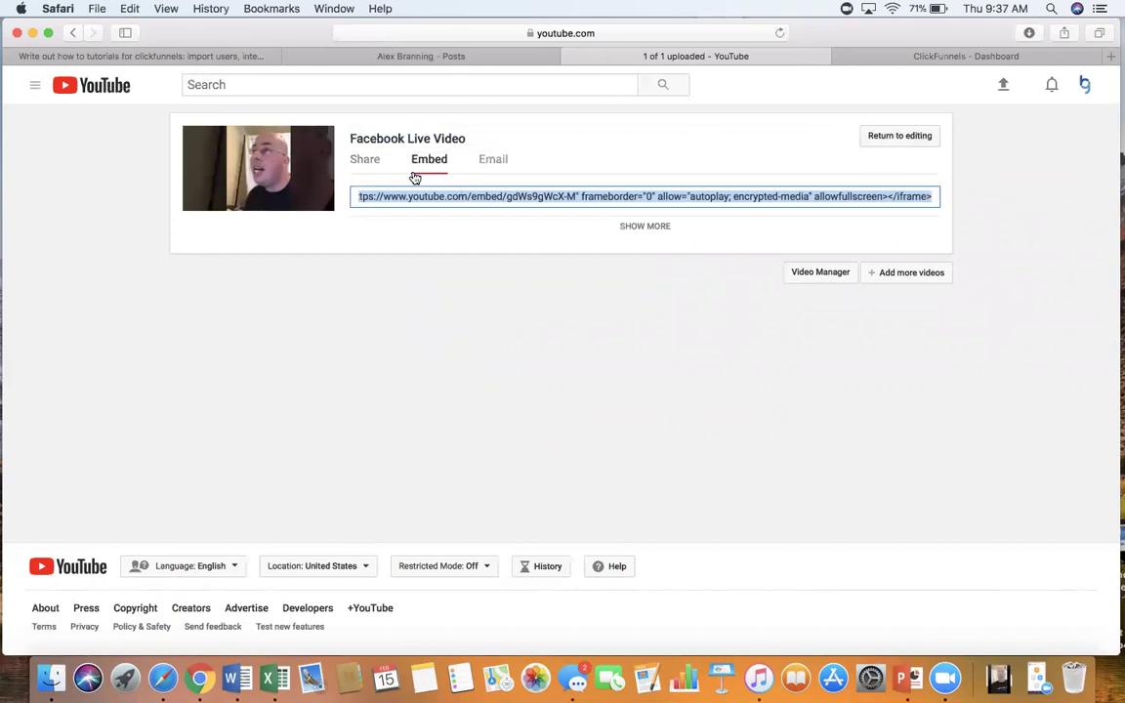
click(279, 168)
right_click(280, 166)
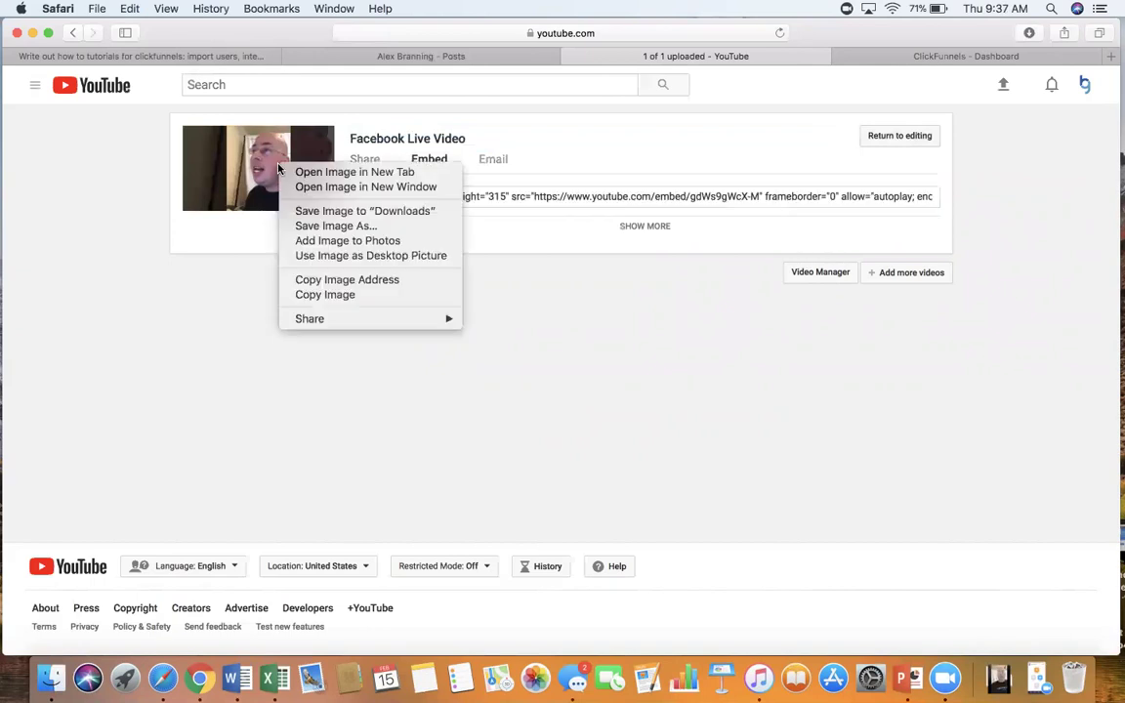
click(216, 252)
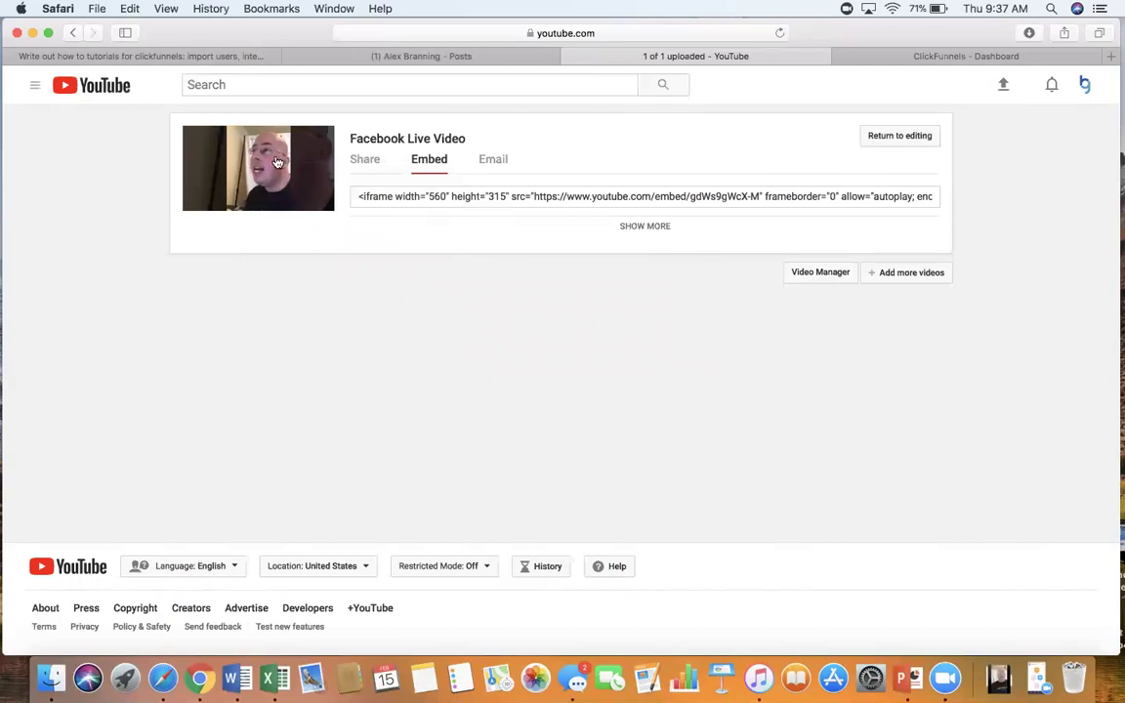
Copy the complete iframe embed code of the uploaded video
double_click(519, 196)
click(518, 196)
key(super+c)
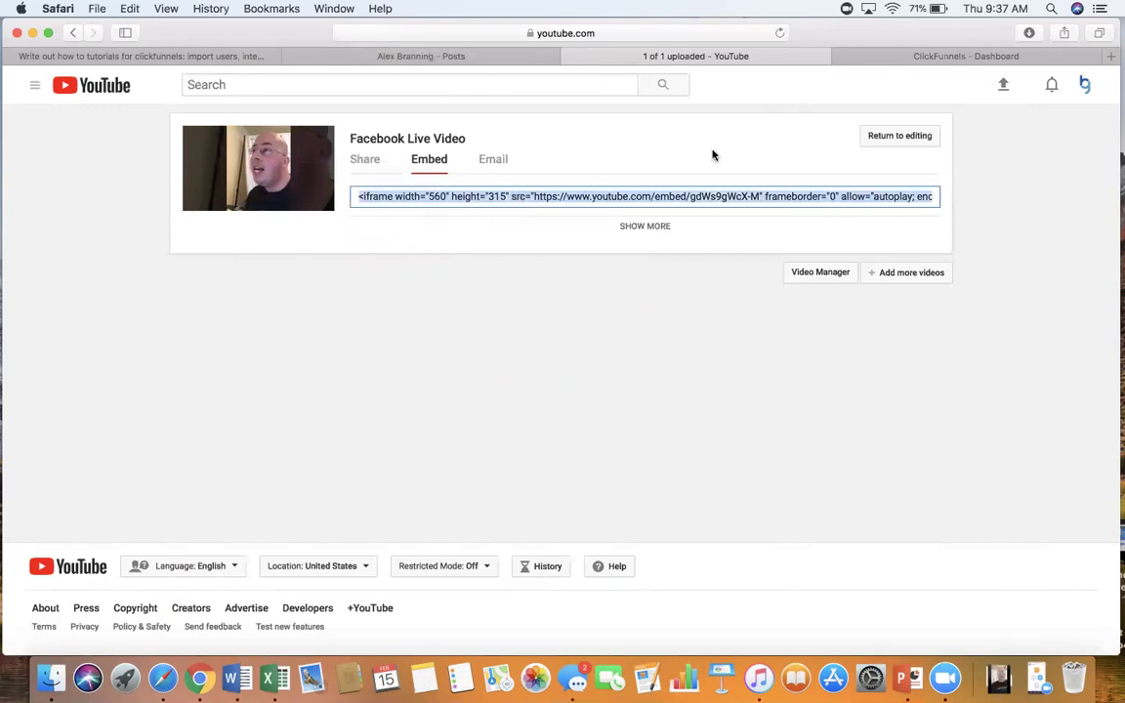
Switch to the ClickFunnels dashboard, search the funnels for "webinar" and open Webinar Funnel
click(915, 58)
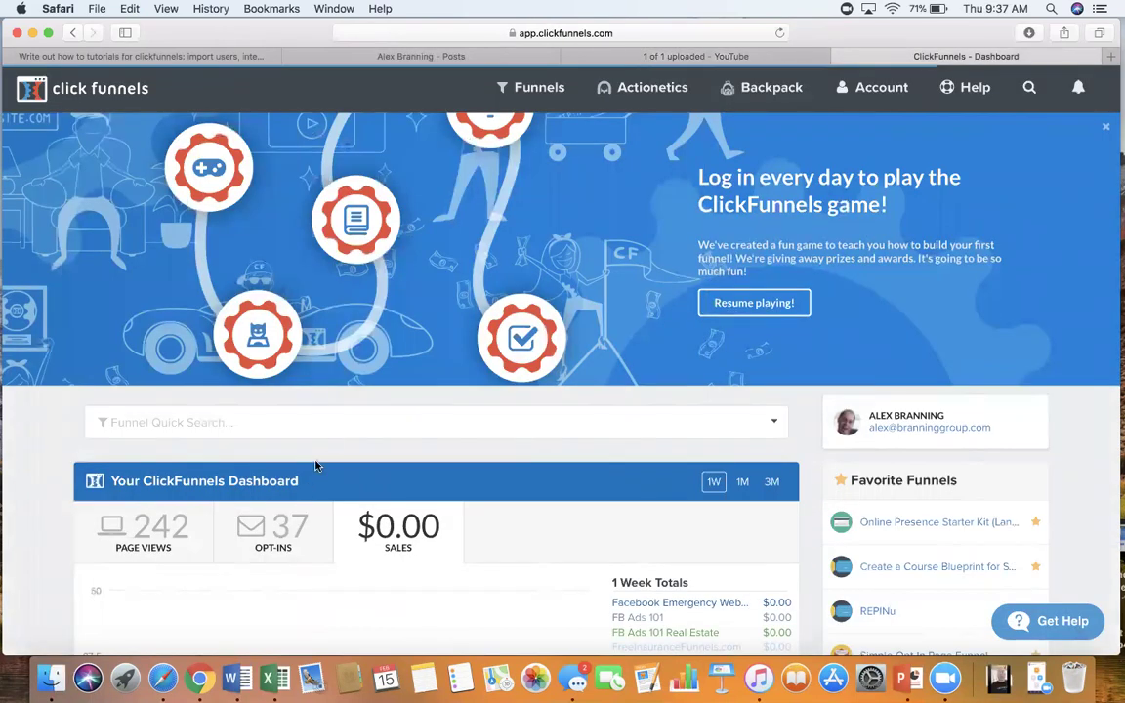
click(342, 422)
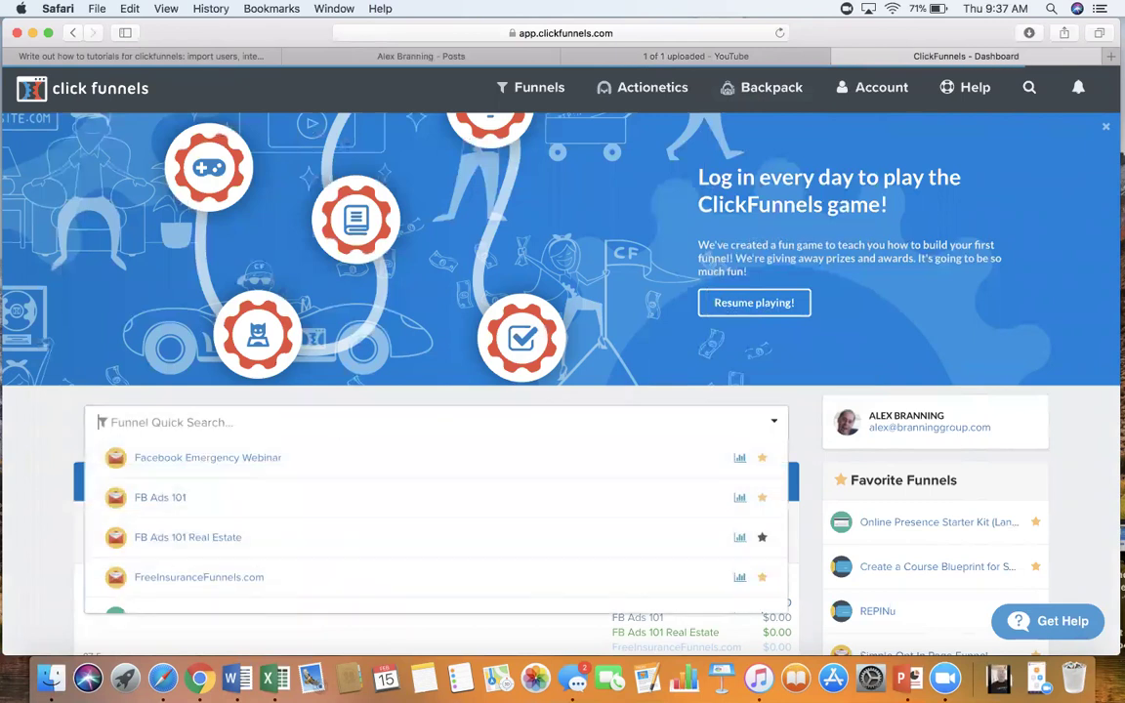
text(webinar)
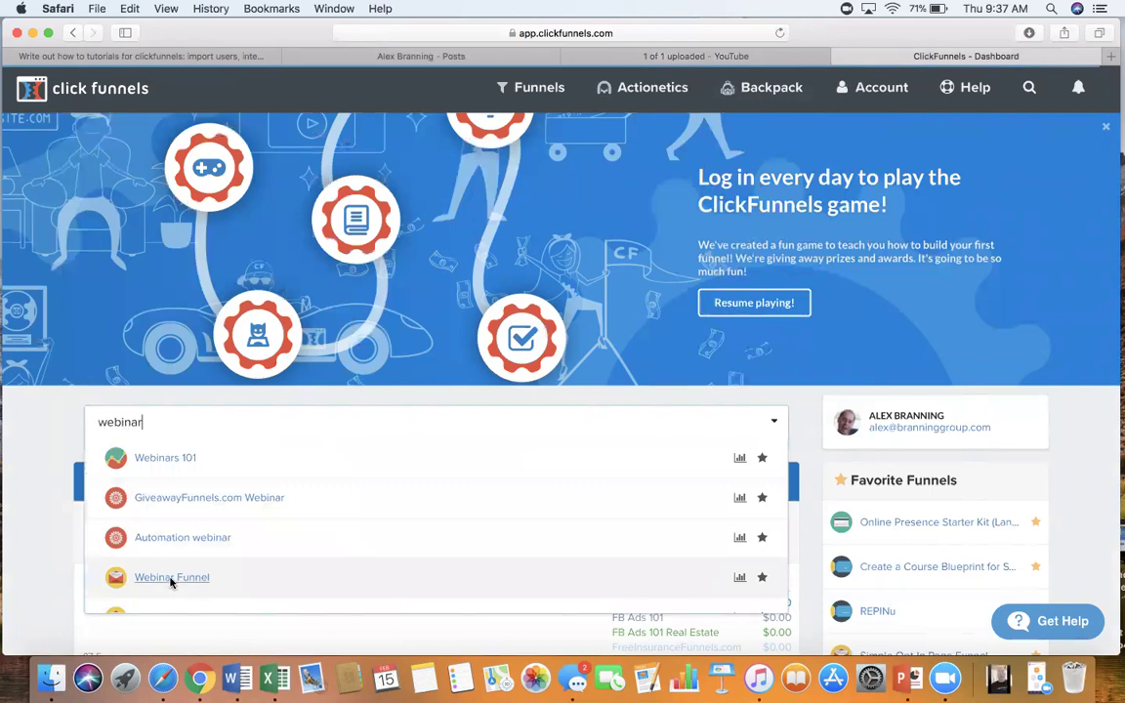
click(171, 578)
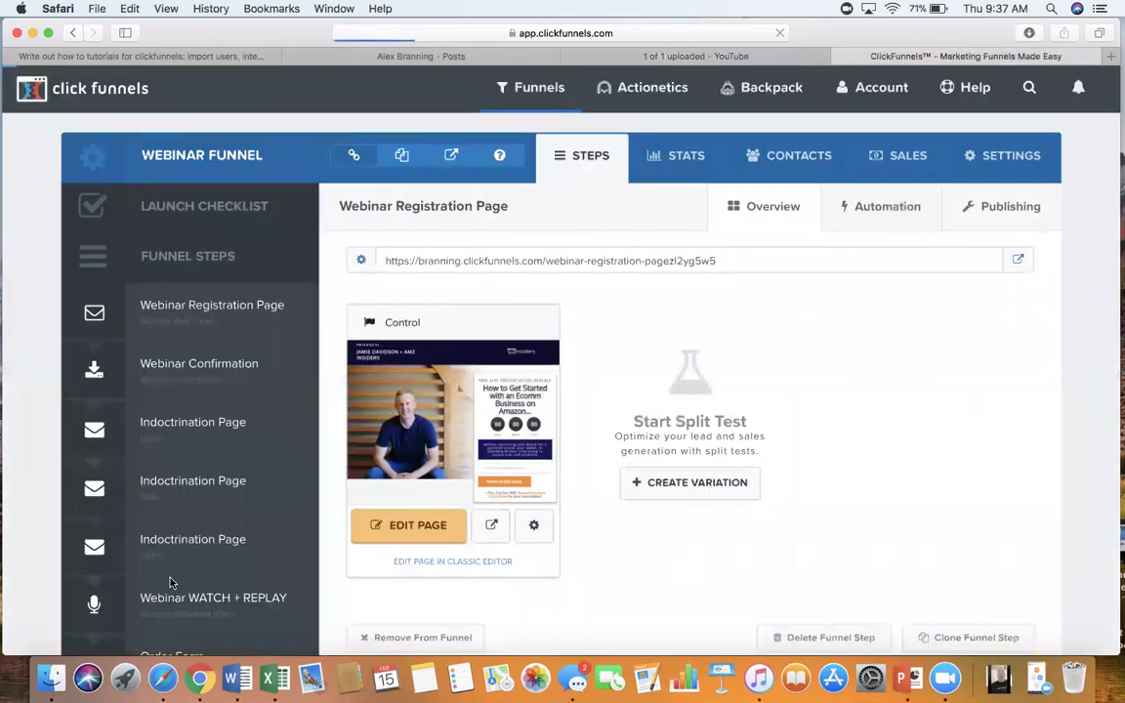
Go to the funnel's last Members Area step and open the first section's "Lesson #1: First Lesson" in the membership editor
scroll(174, 576, down, 3)
scroll(183, 543, down, 2)
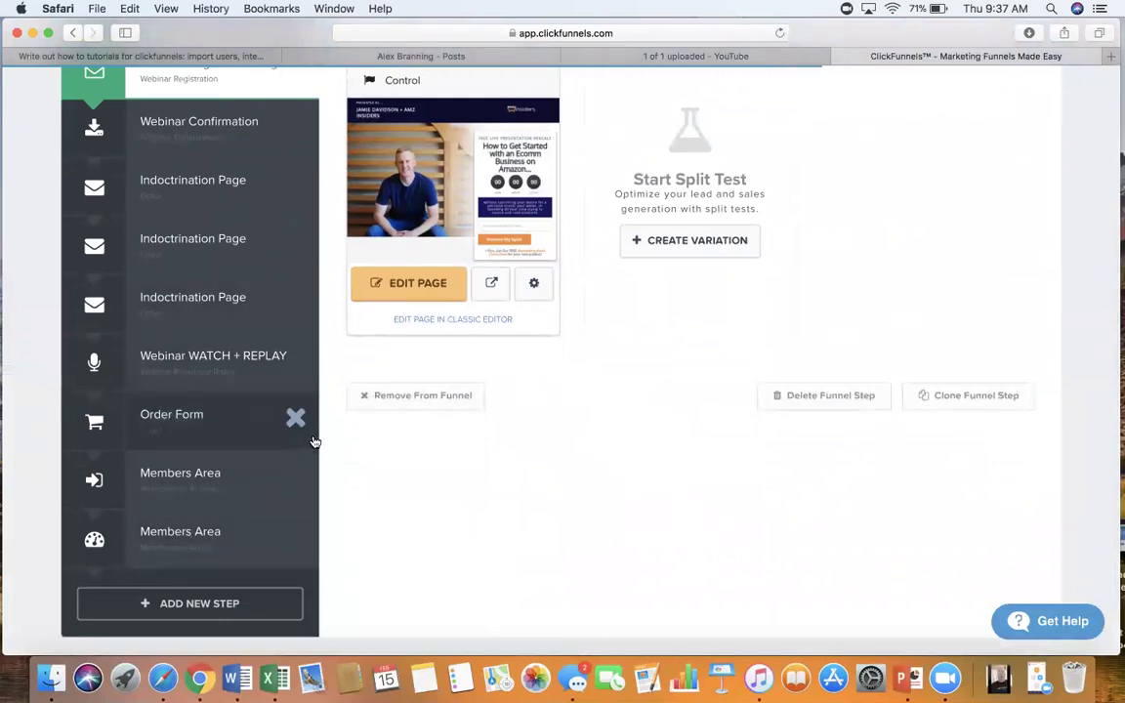
click(188, 545)
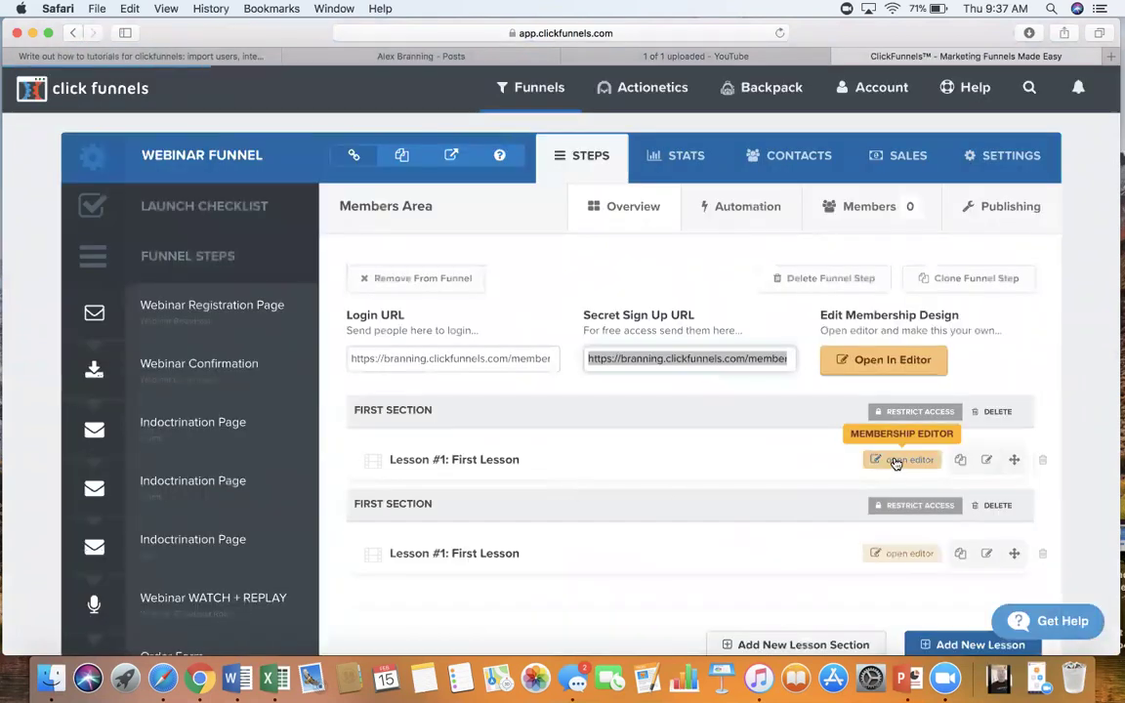
click(893, 461)
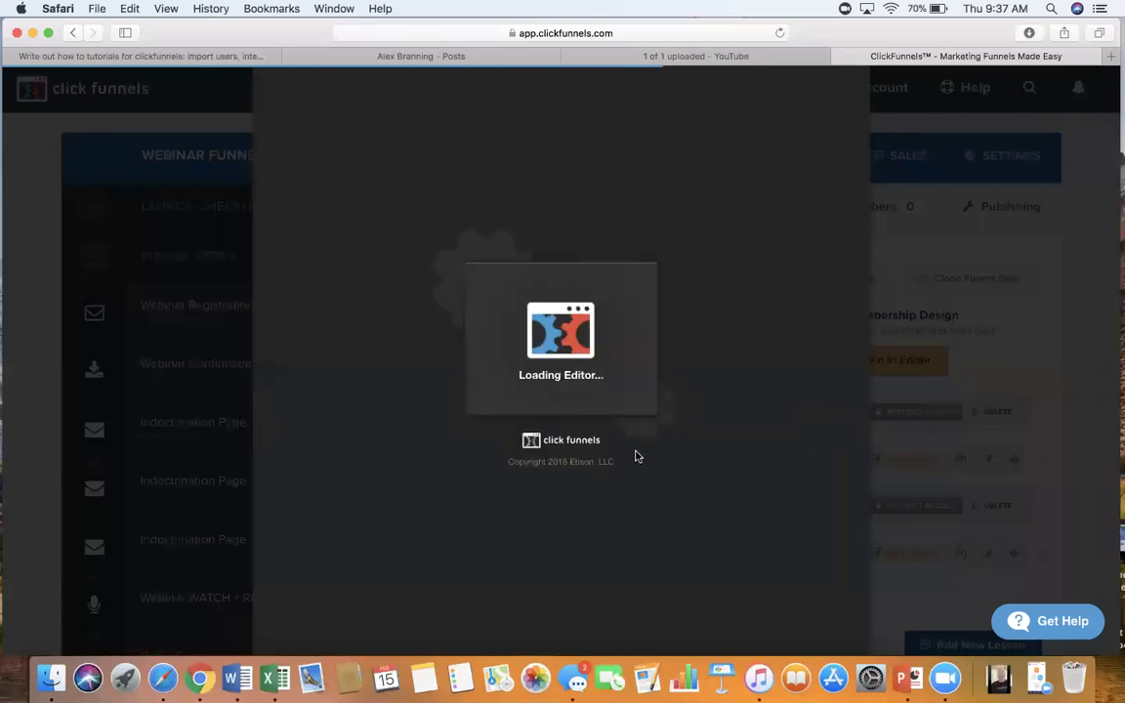
Insert a new section between the last lesson block and the existing video, and add a 1 Column Block row to it
scroll(635, 456, down, 3)
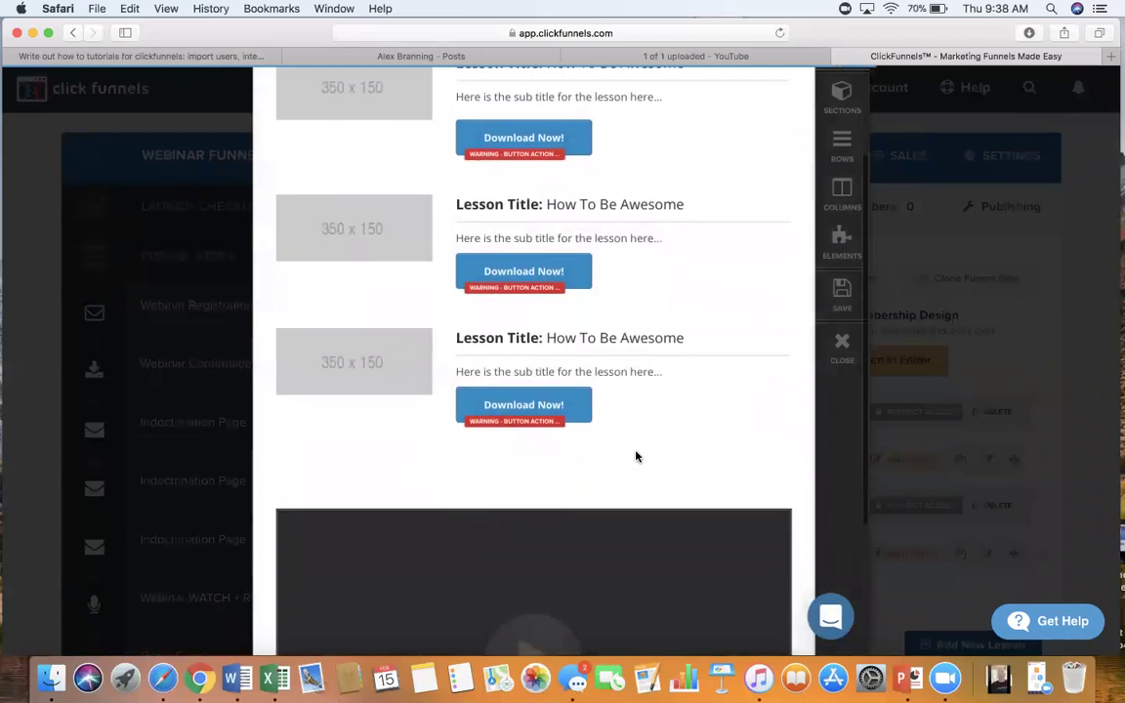
scroll(635, 456, up, 3)
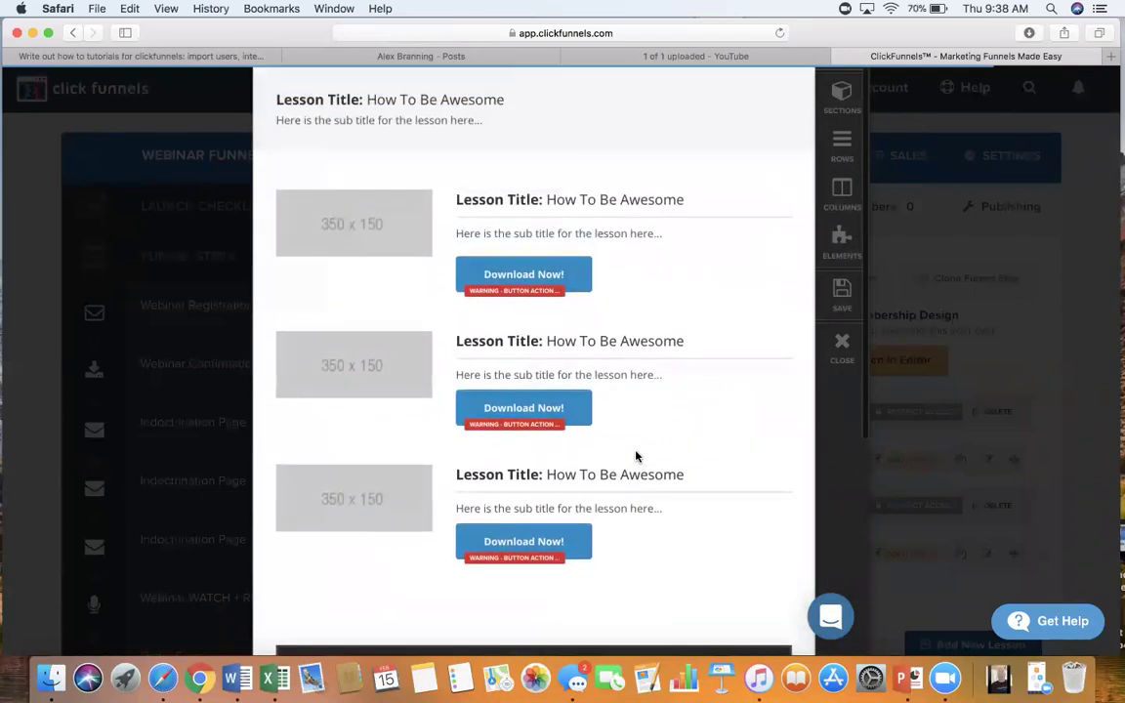
scroll(635, 456, down, 3)
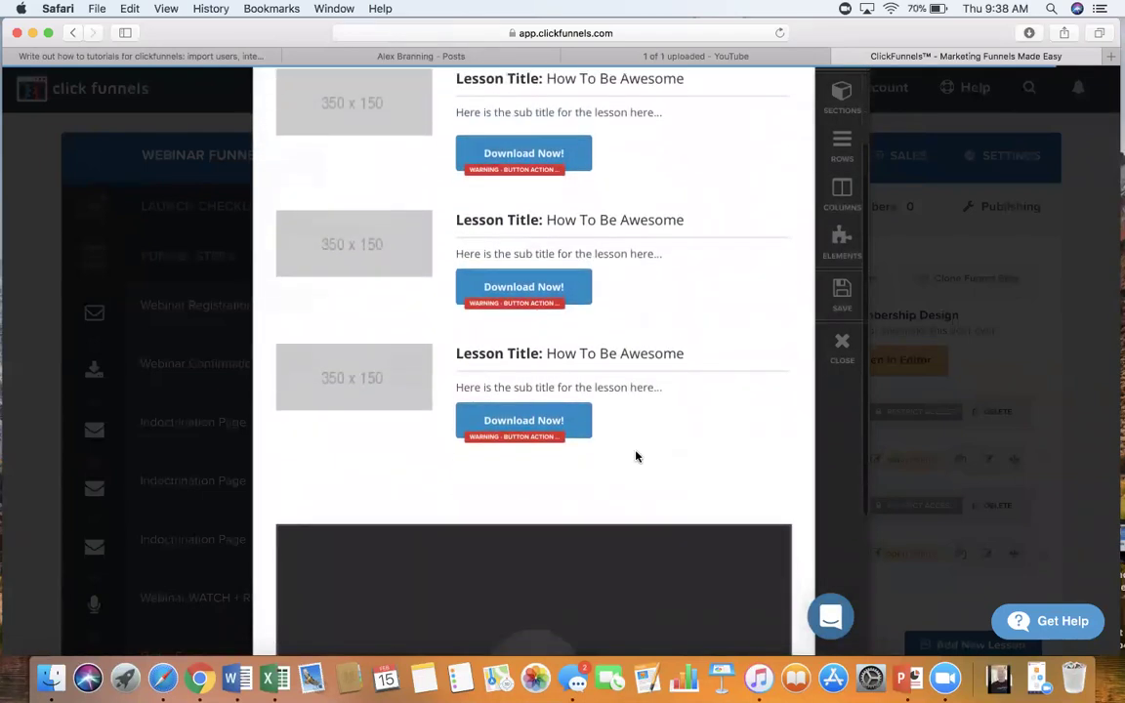
scroll(635, 455, down, 5)
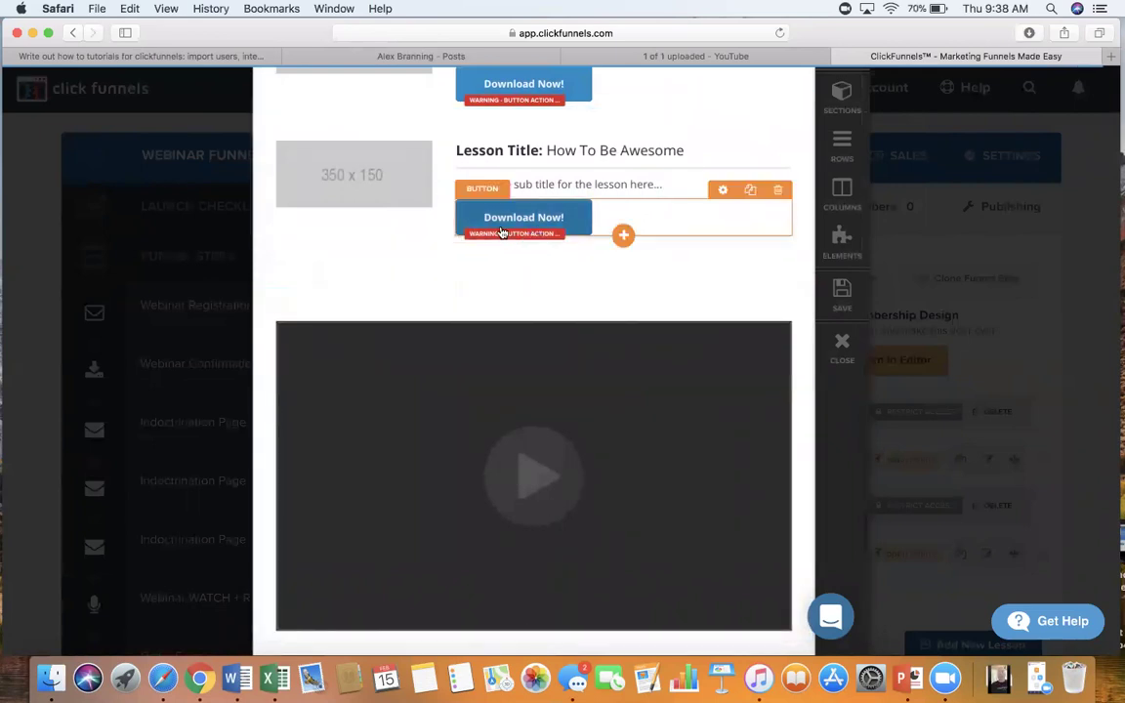
scroll(501, 231, up, 2)
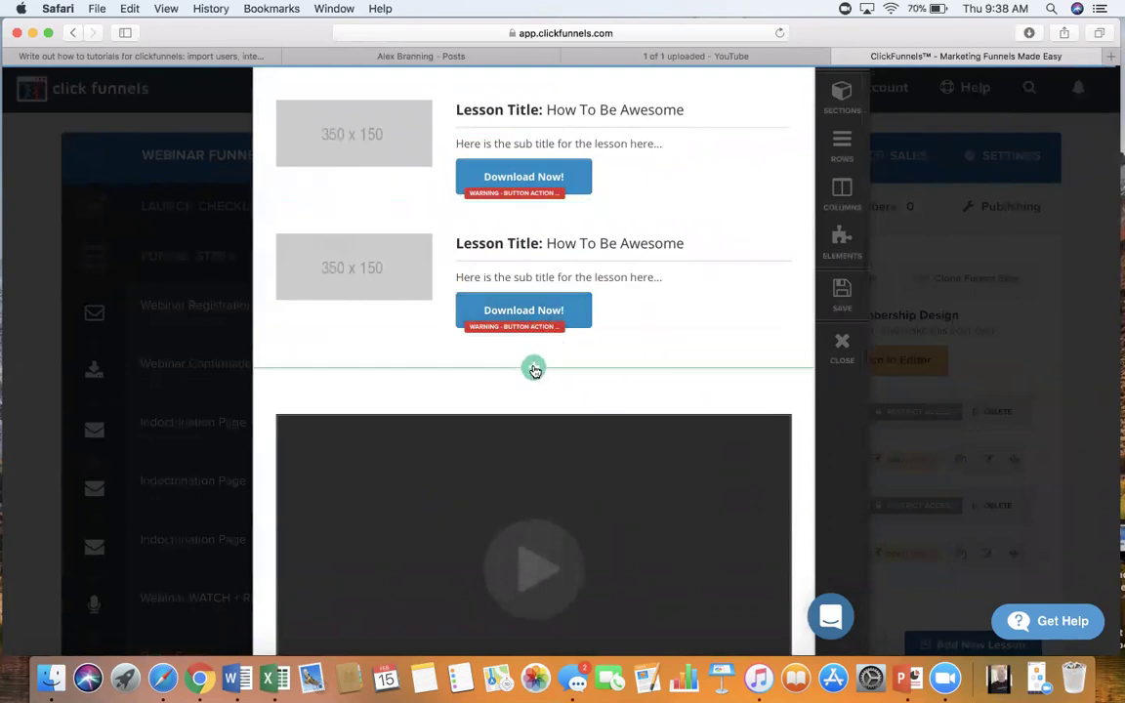
click(534, 369)
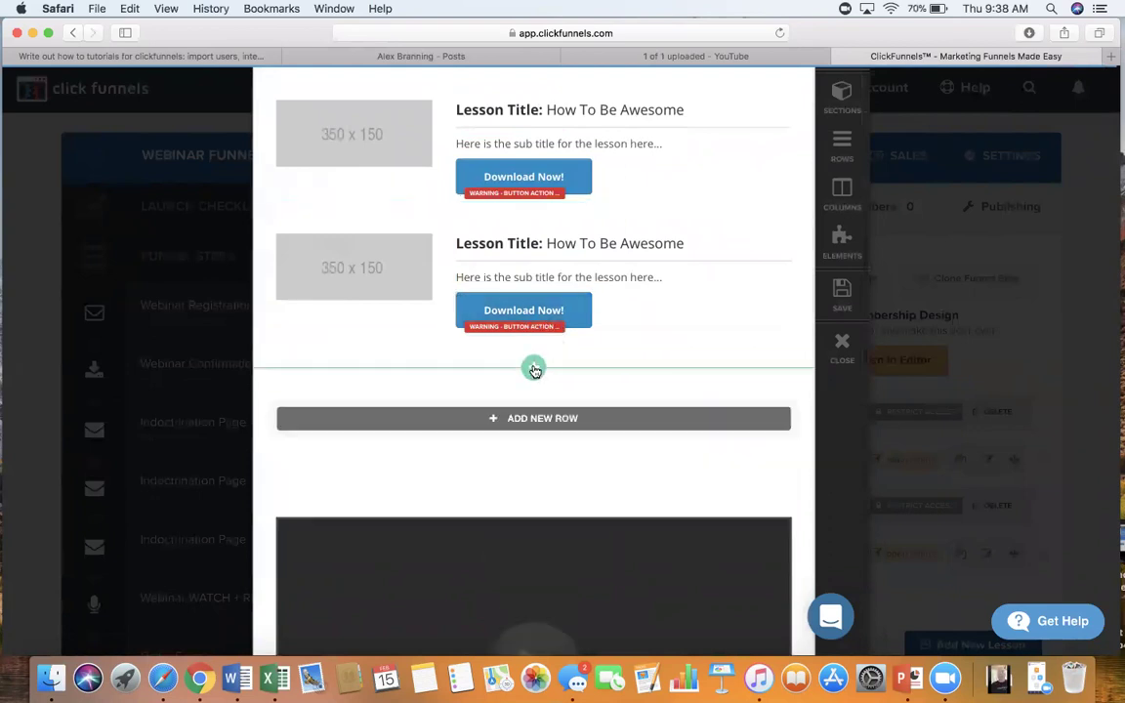
click(538, 421)
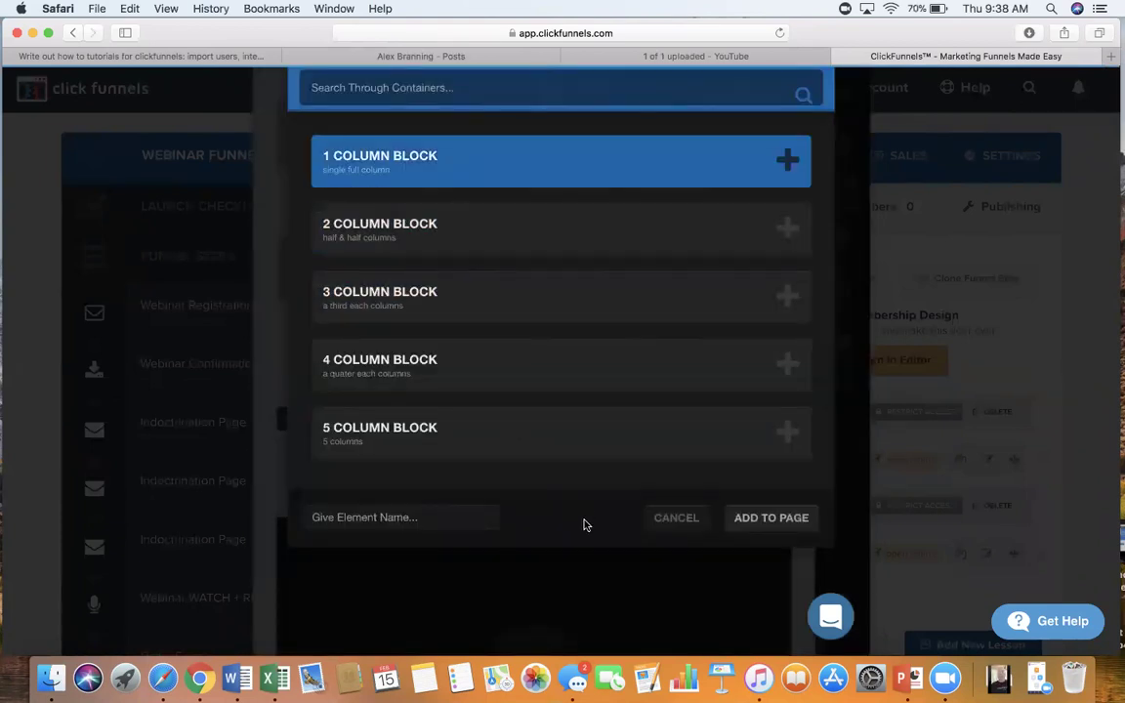
click(771, 518)
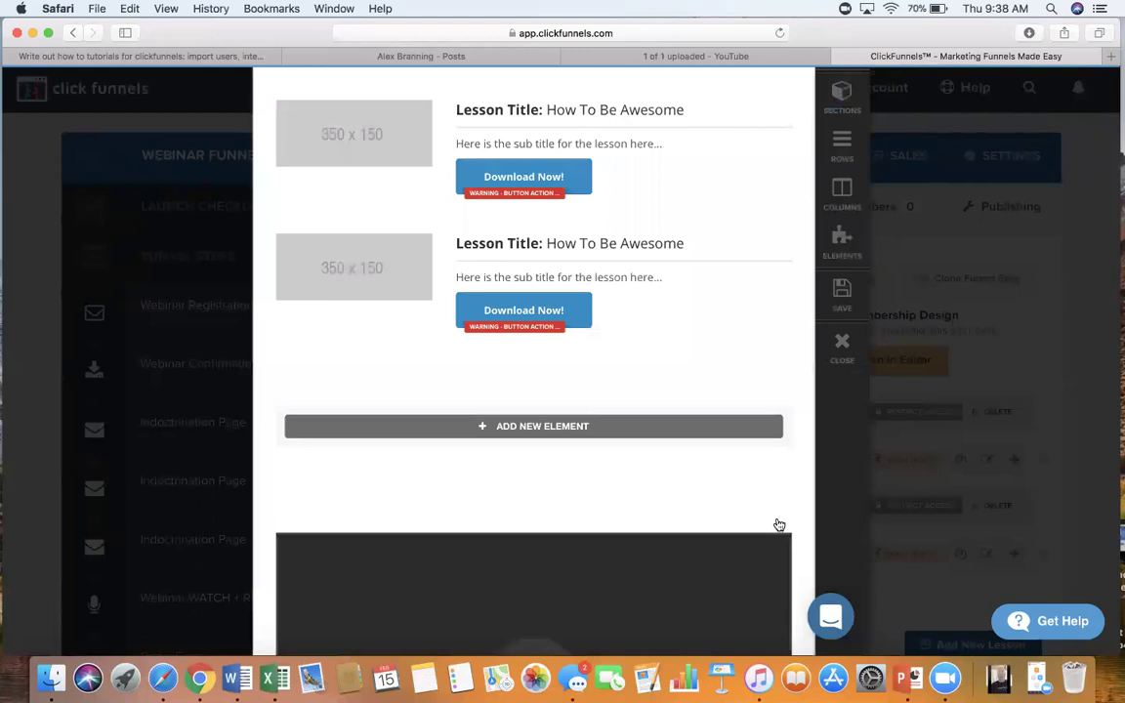
Add a Video element to the new one-column row
click(540, 426)
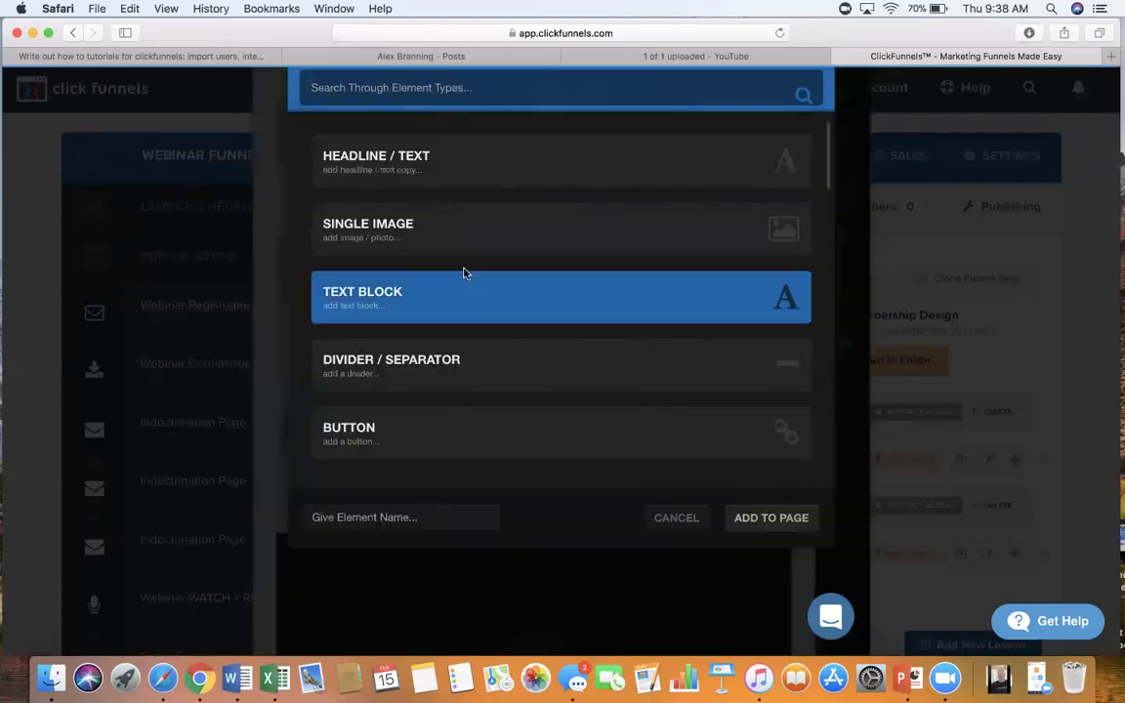
scroll(463, 271, down, 10)
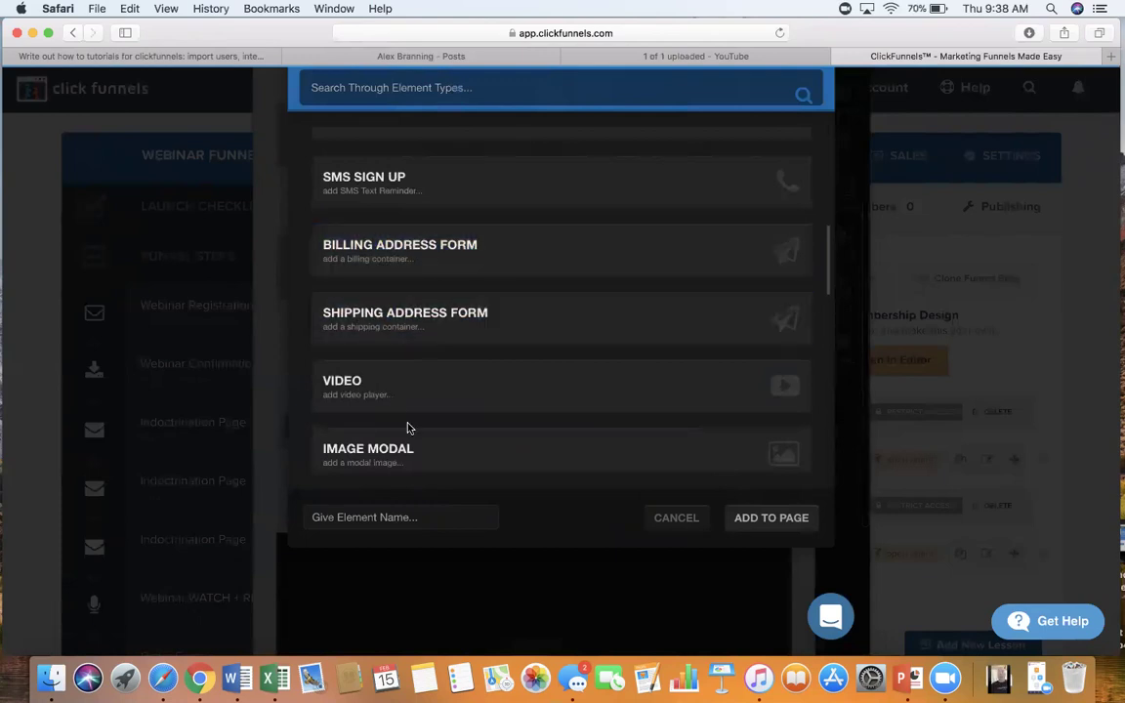
click(416, 392)
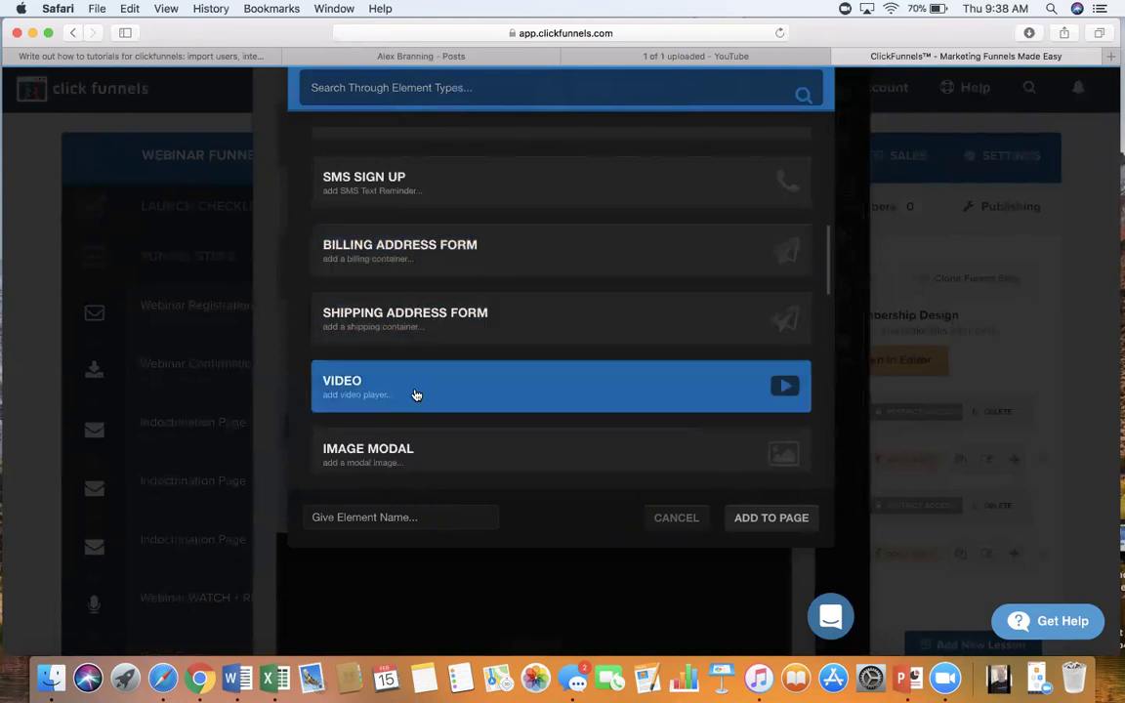
click(744, 520)
Replace the new video element's default embed code with the copied YouTube iframe code, save the lesson page and close the element's settings
scroll(625, 401, down, 3)
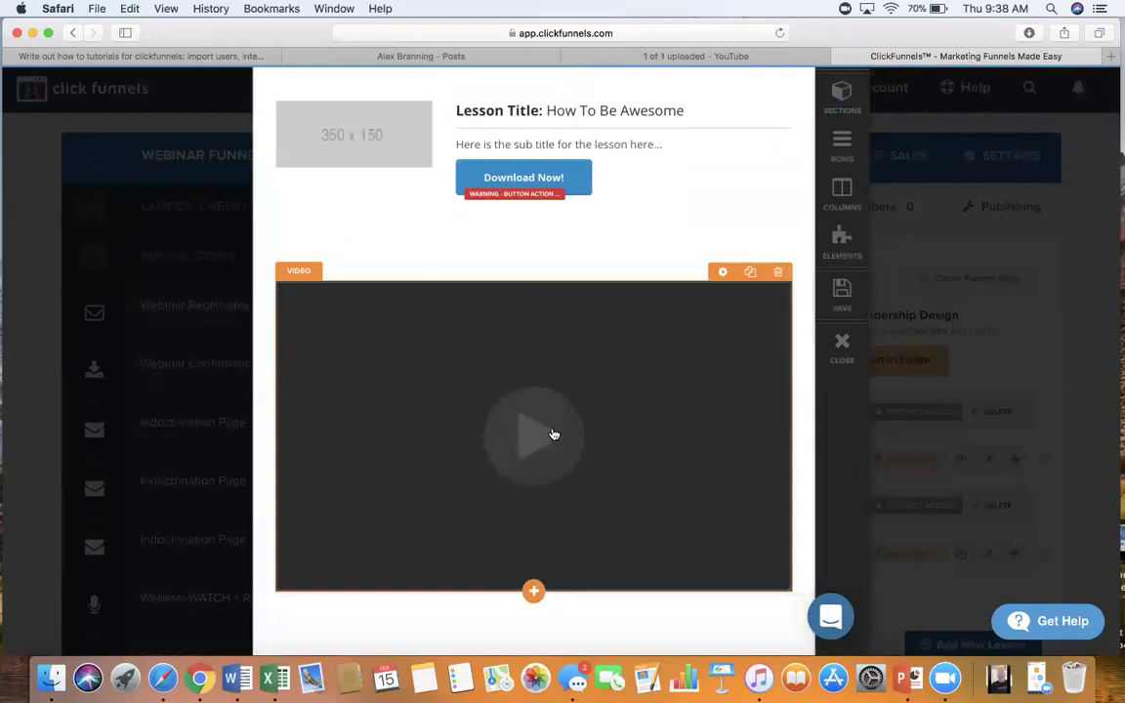
click(552, 434)
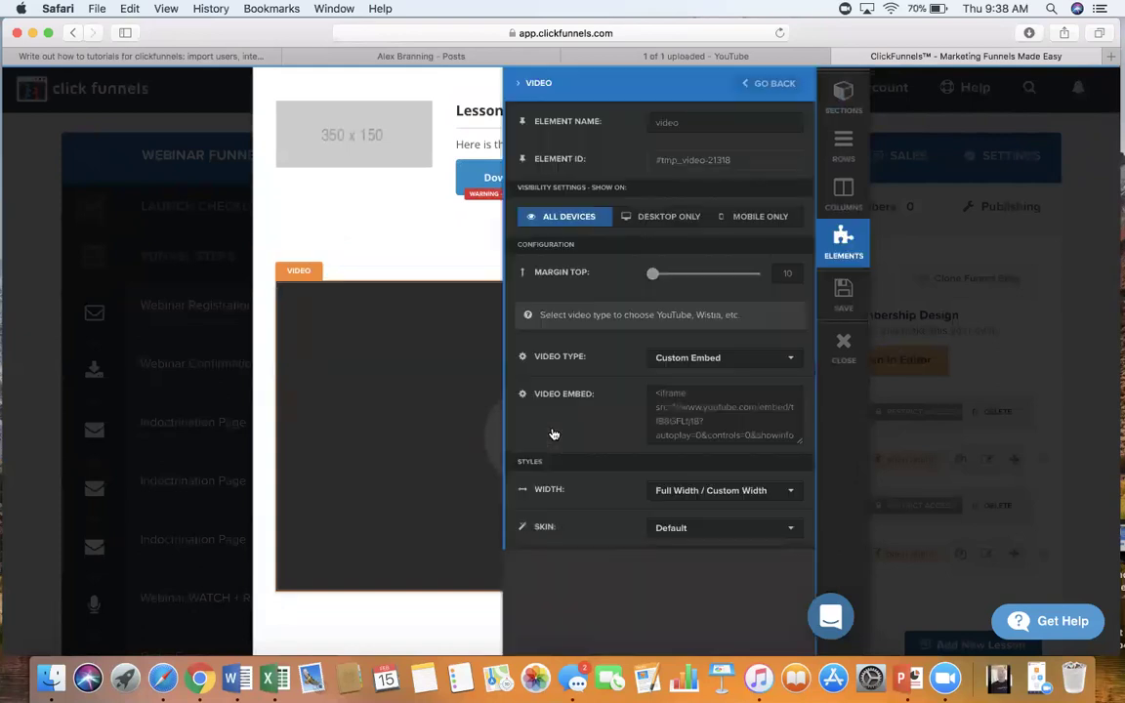
double_click(688, 419)
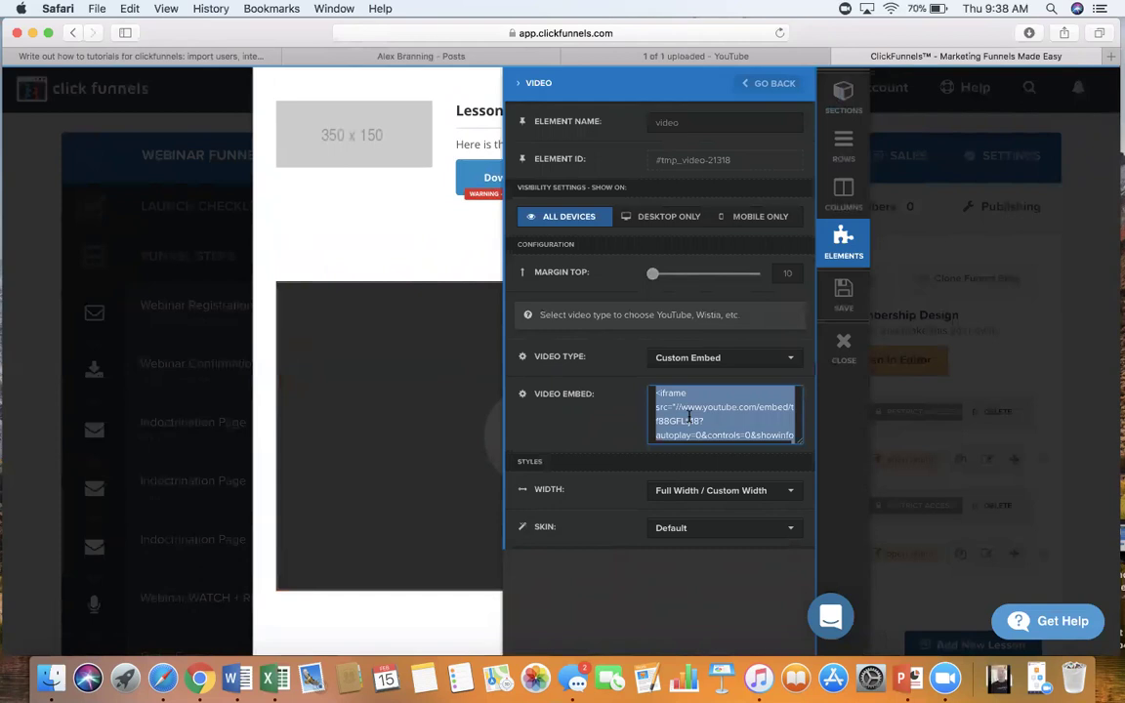
key(BackSpace)
key(super+v)
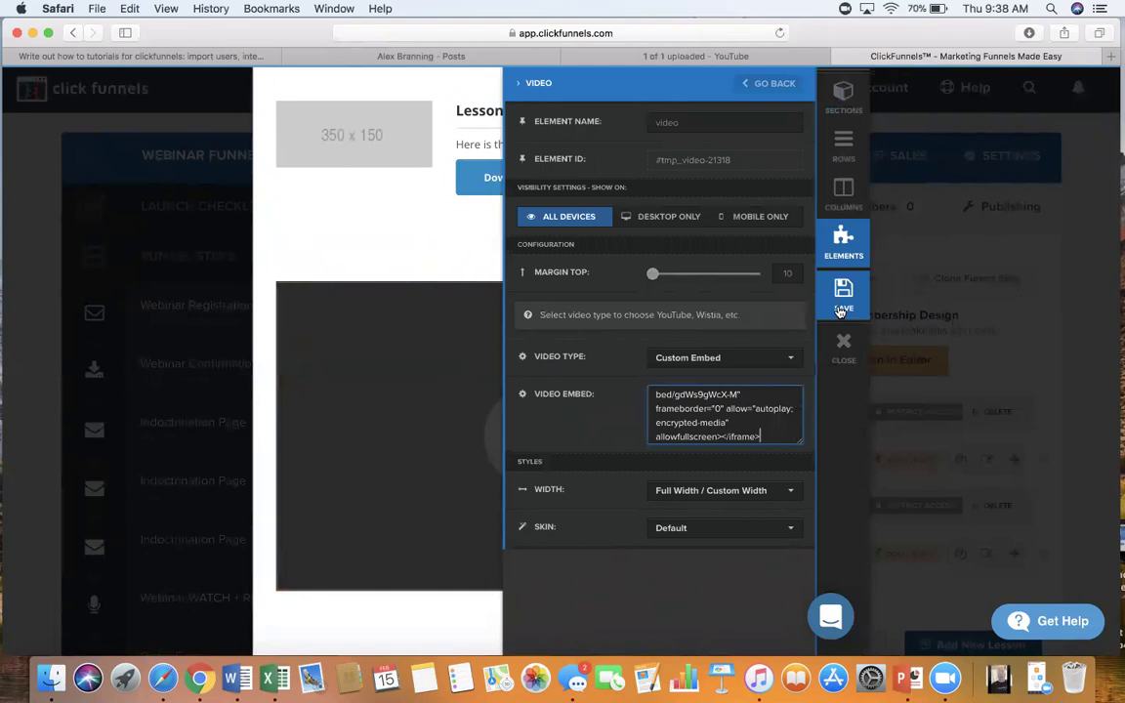
click(842, 293)
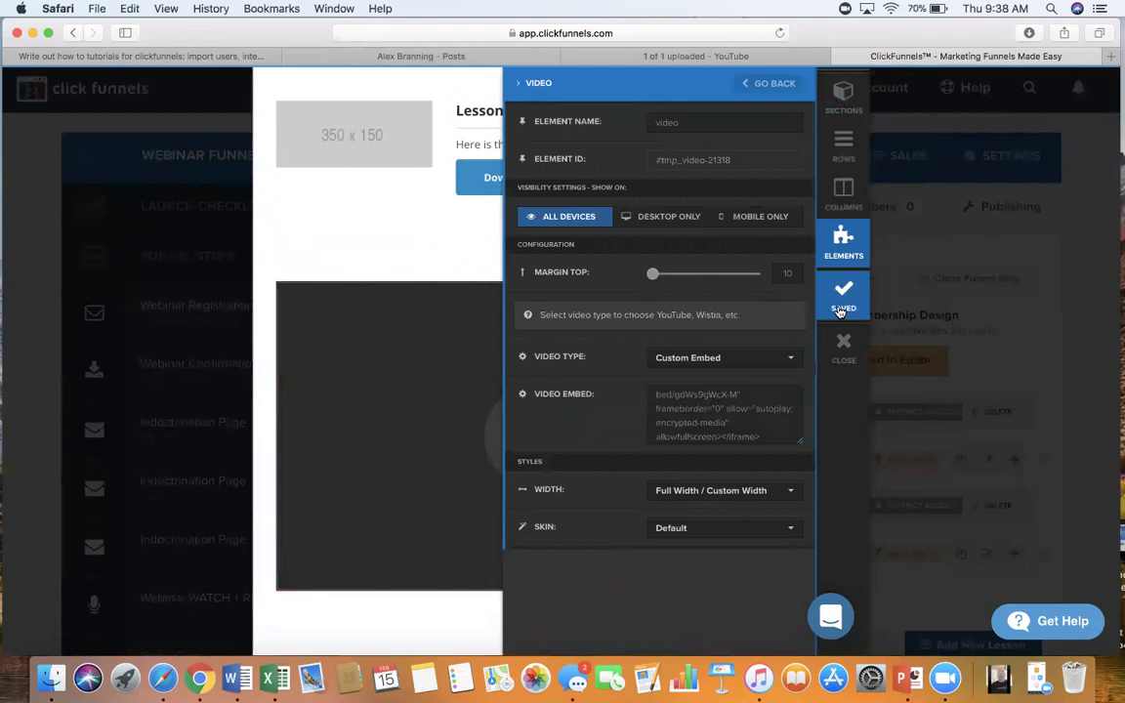
click(382, 245)
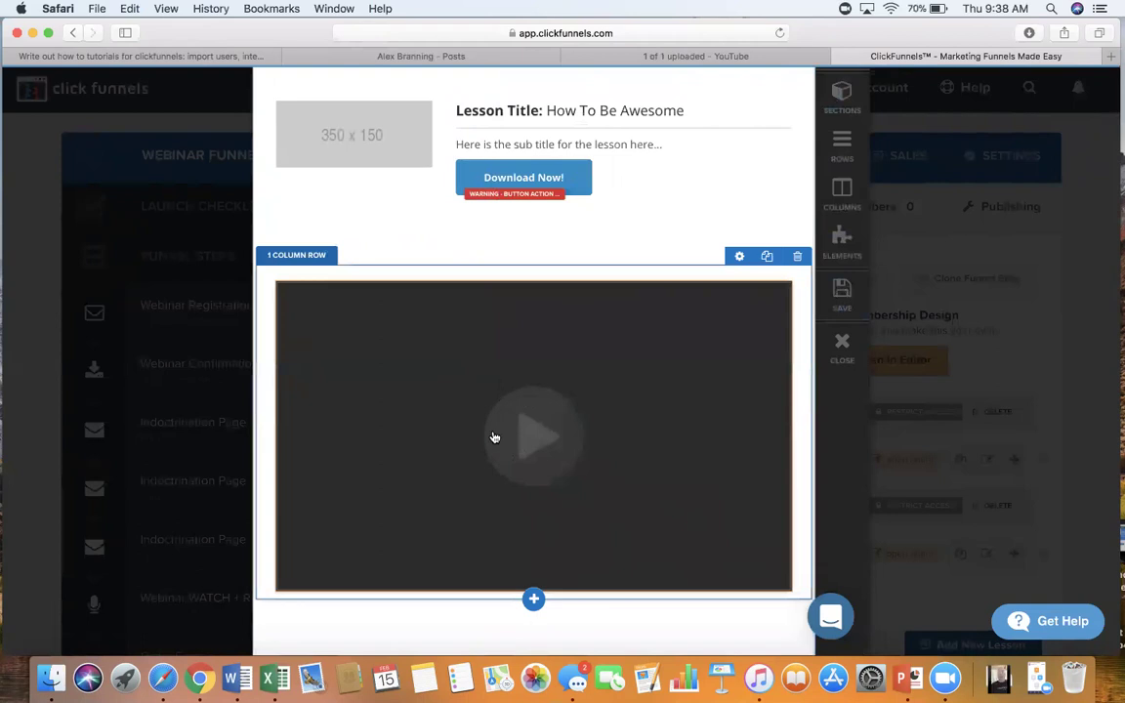